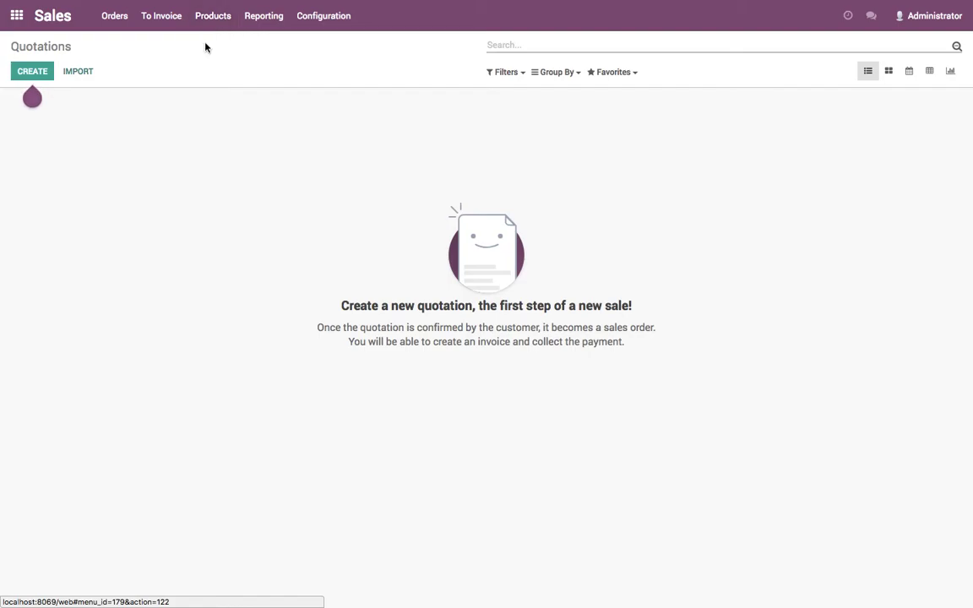
- Create a new product named Laptop and use laptop.png as its image
left_click(34, 71)
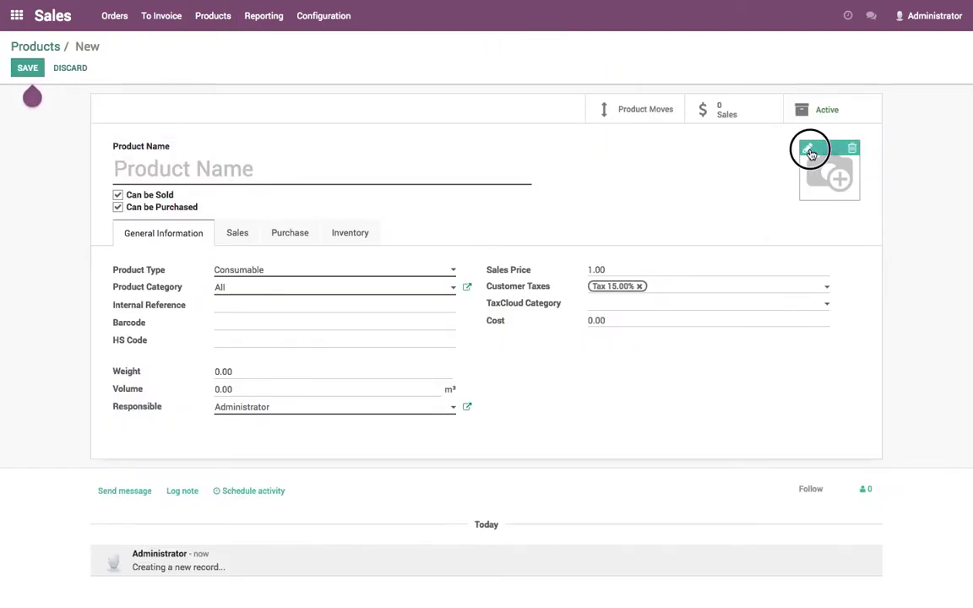
left_click(828, 173)
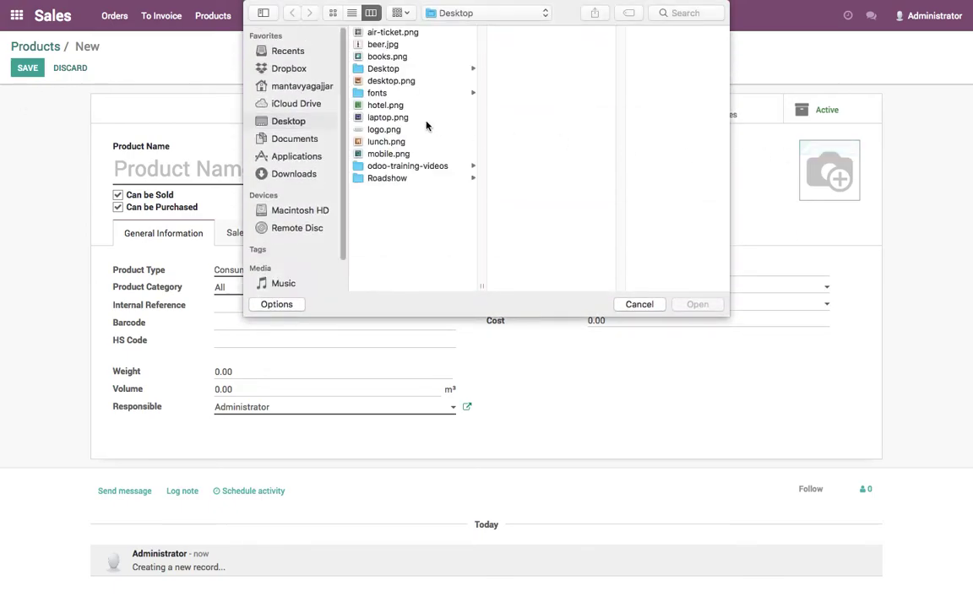
left_click(399, 119)
left_click(697, 304)
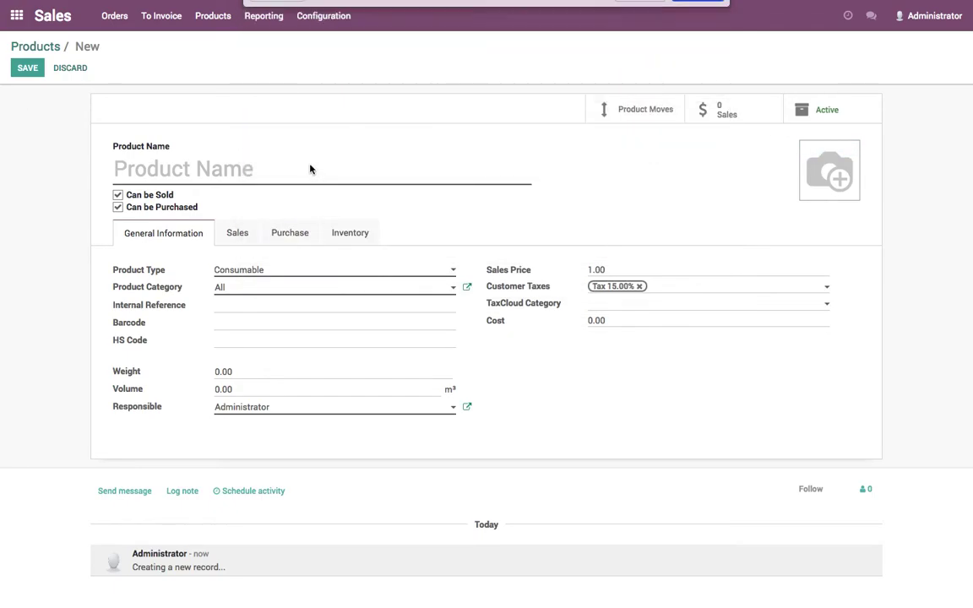
left_click(307, 171)
type("Laptop")
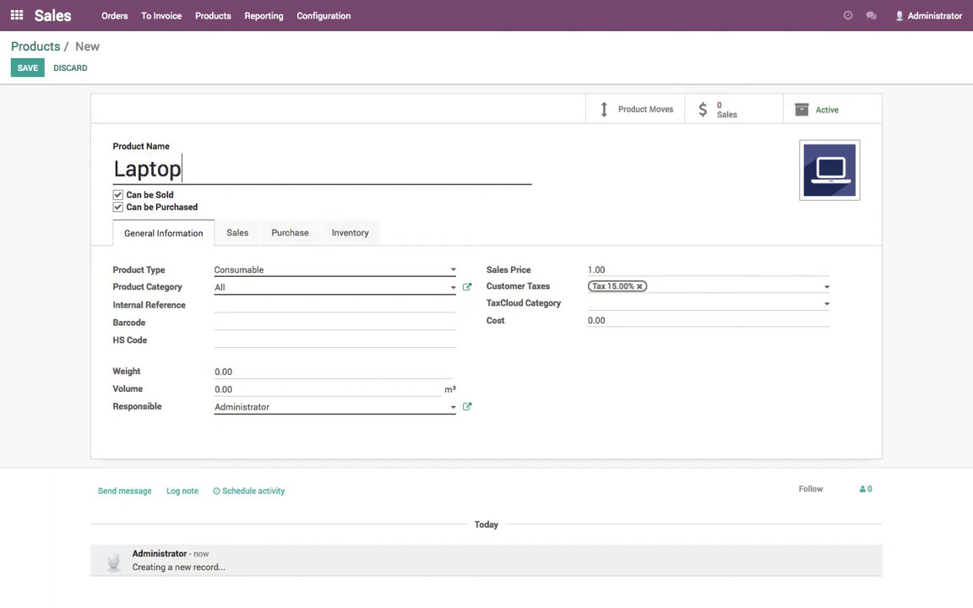
- Set the Laptop's sales price to 1250, cost to 950 and weight to 1.5, and save the product
left_click(490, 270)
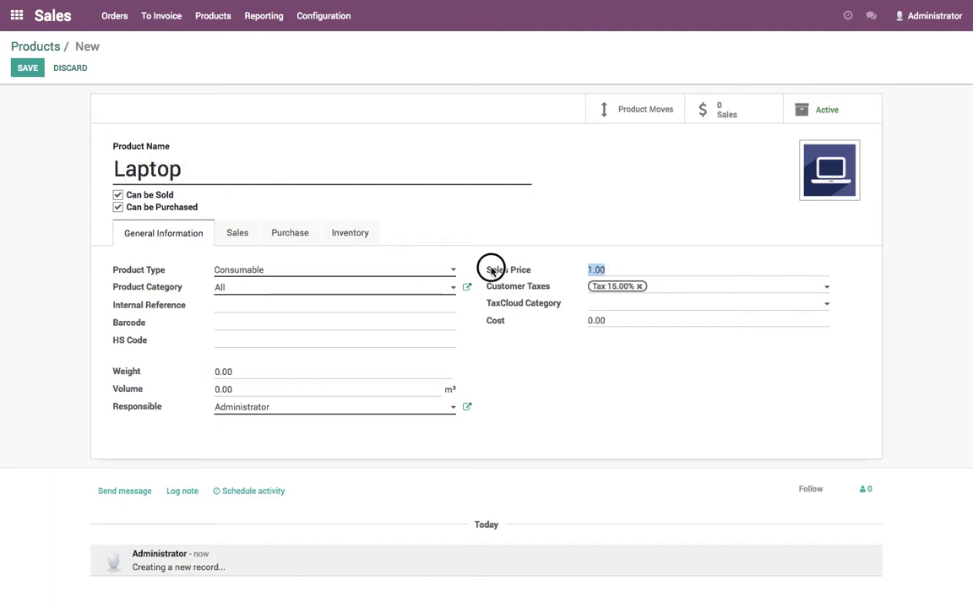
type("125")
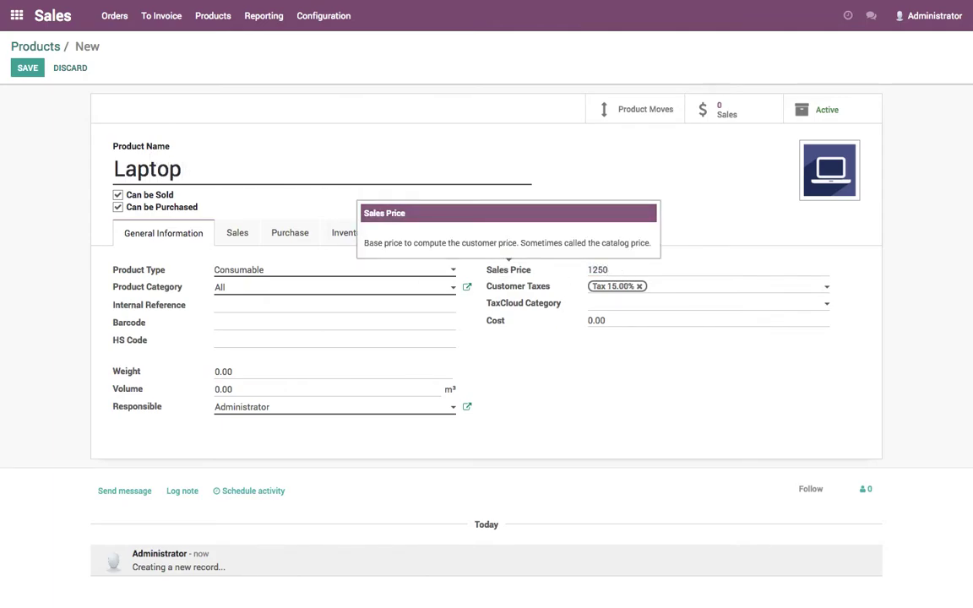
left_click(500, 322)
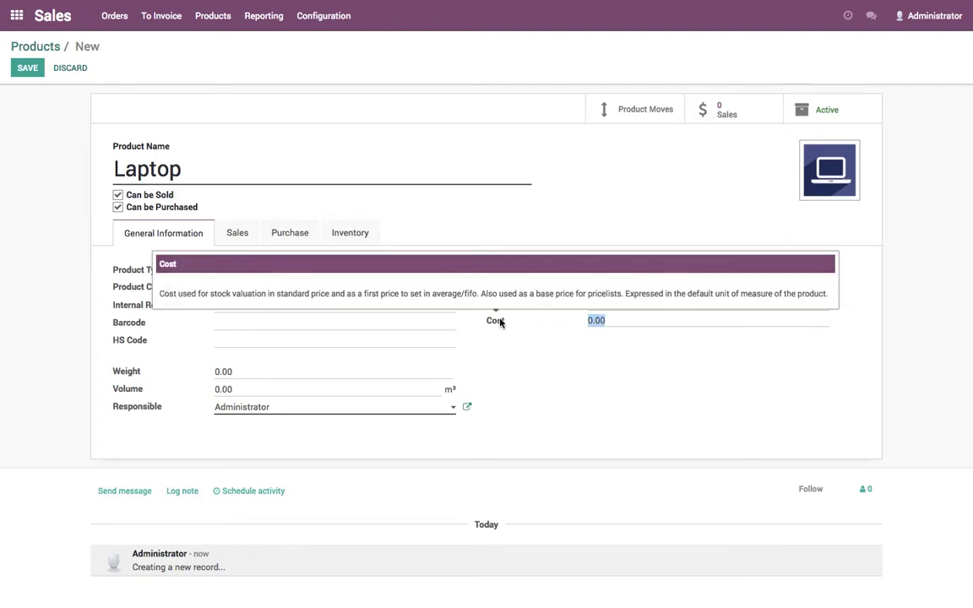
type("950")
left_click(174, 375)
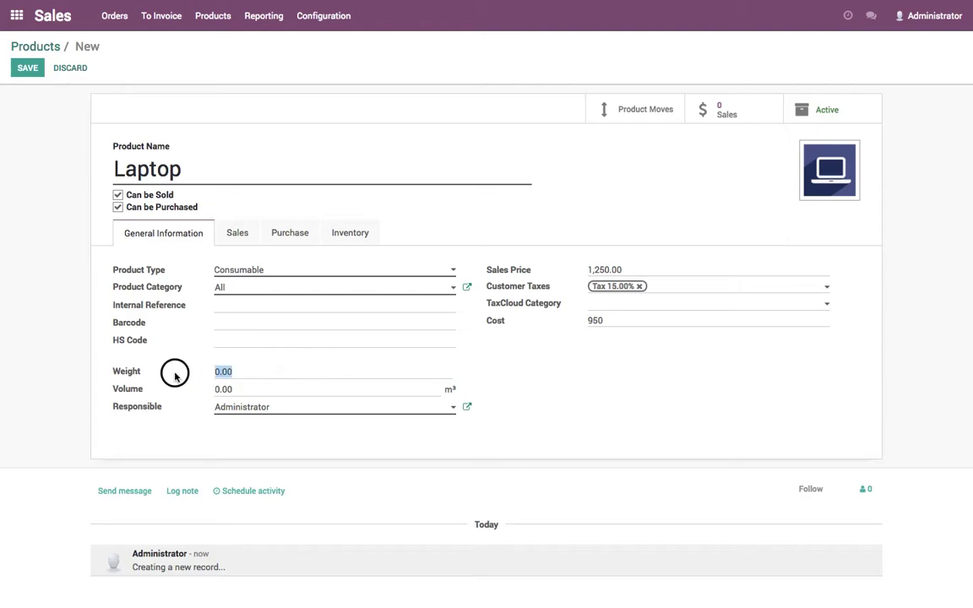
type("1.5")
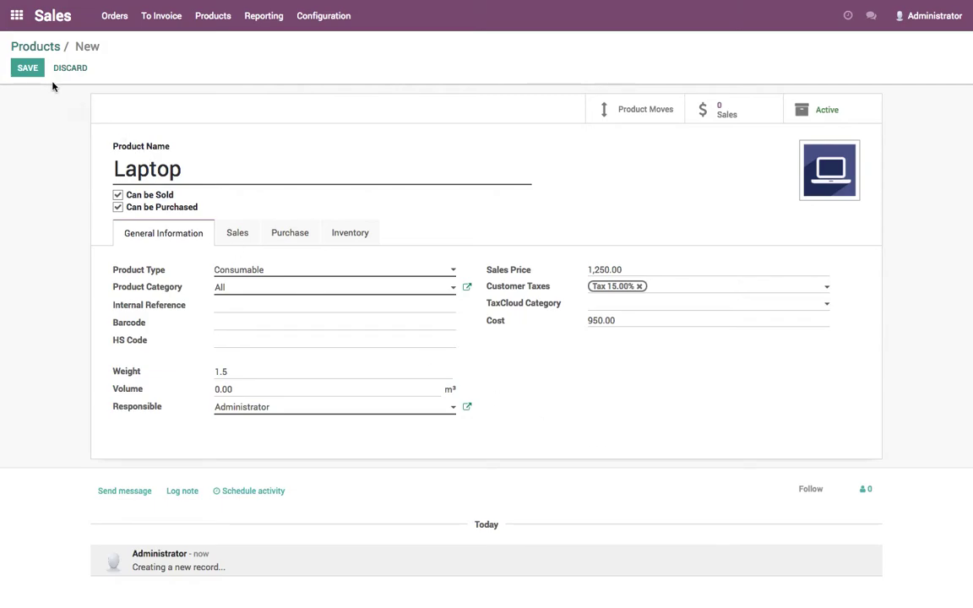
left_click(28, 67)
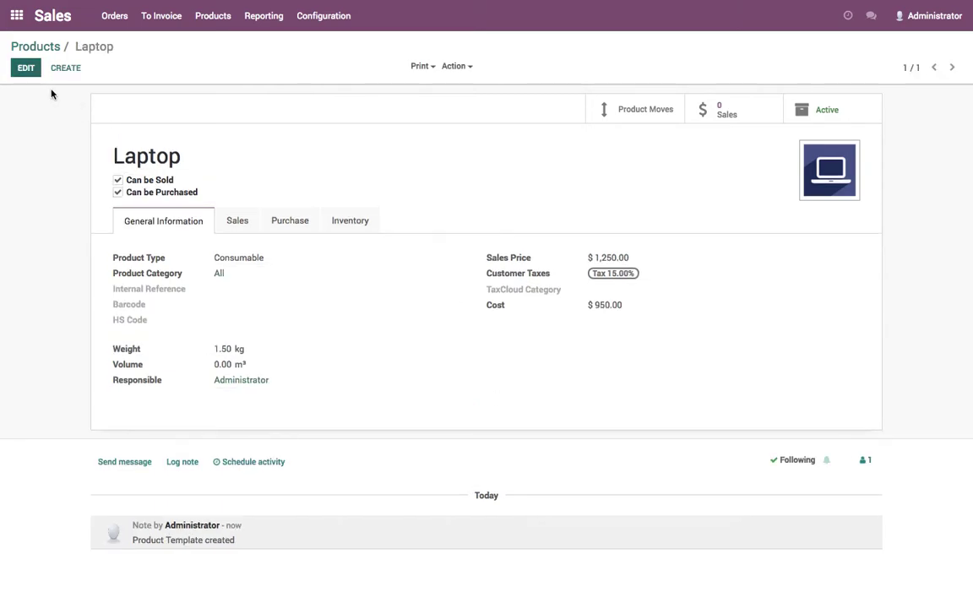
- Create another product named Mobile and use mobile.png as its image
left_click(74, 67)
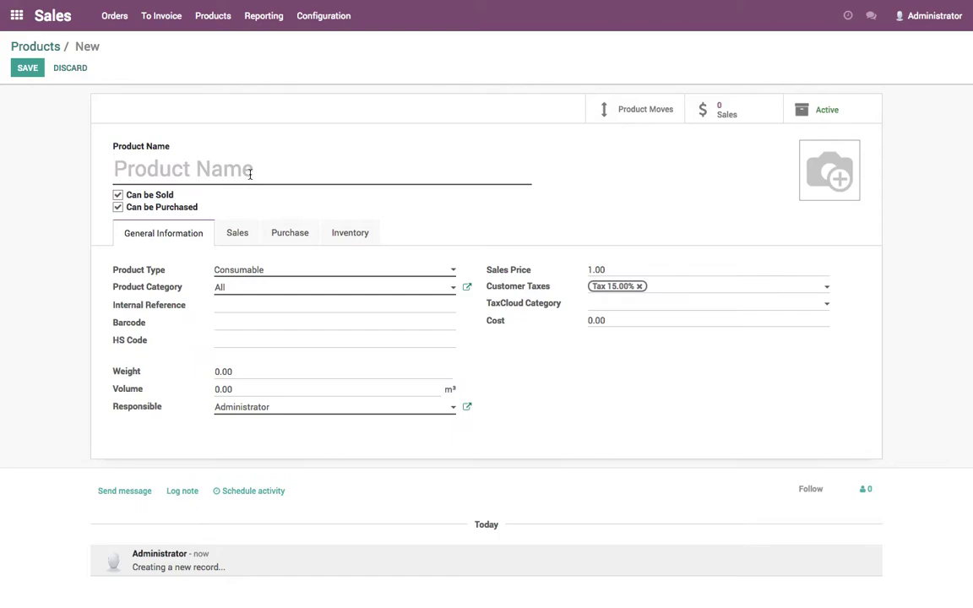
type("Mobile")
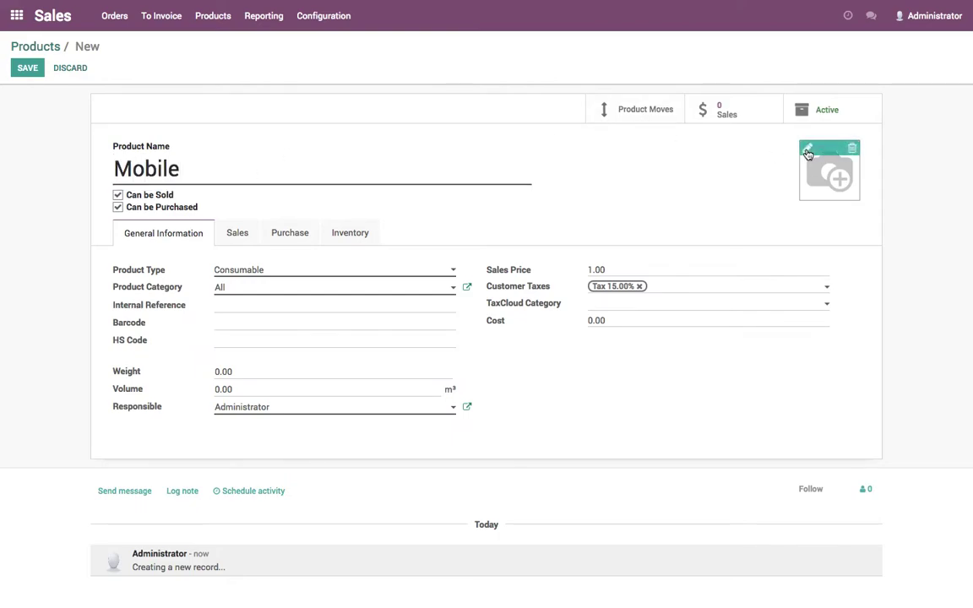
left_click(806, 149)
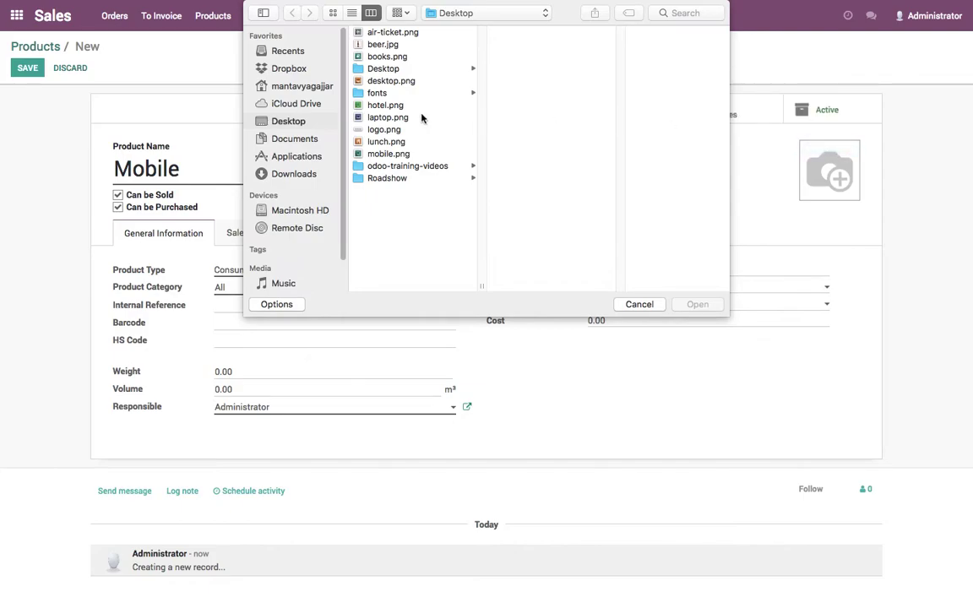
left_click(394, 155)
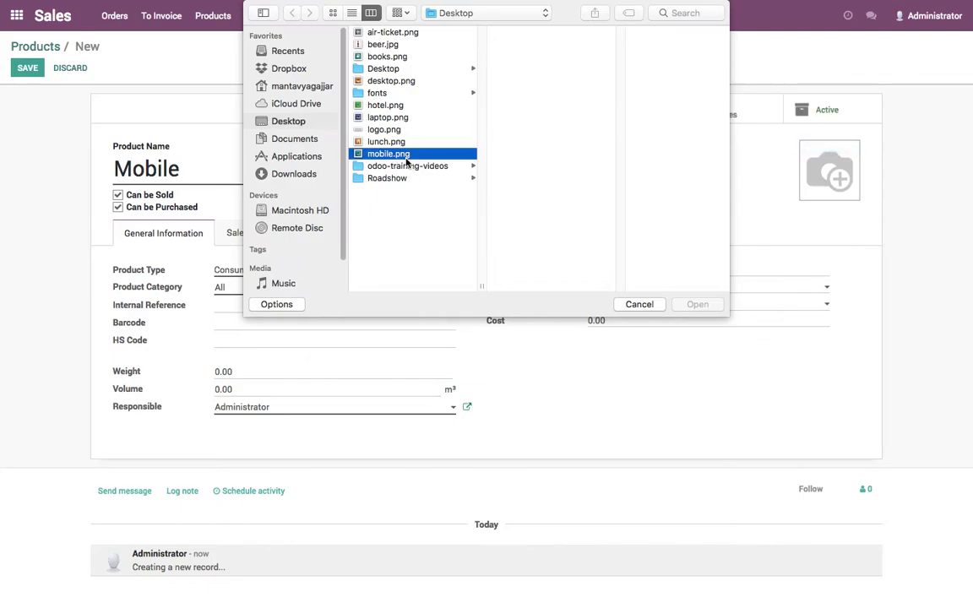
left_click(697, 304)
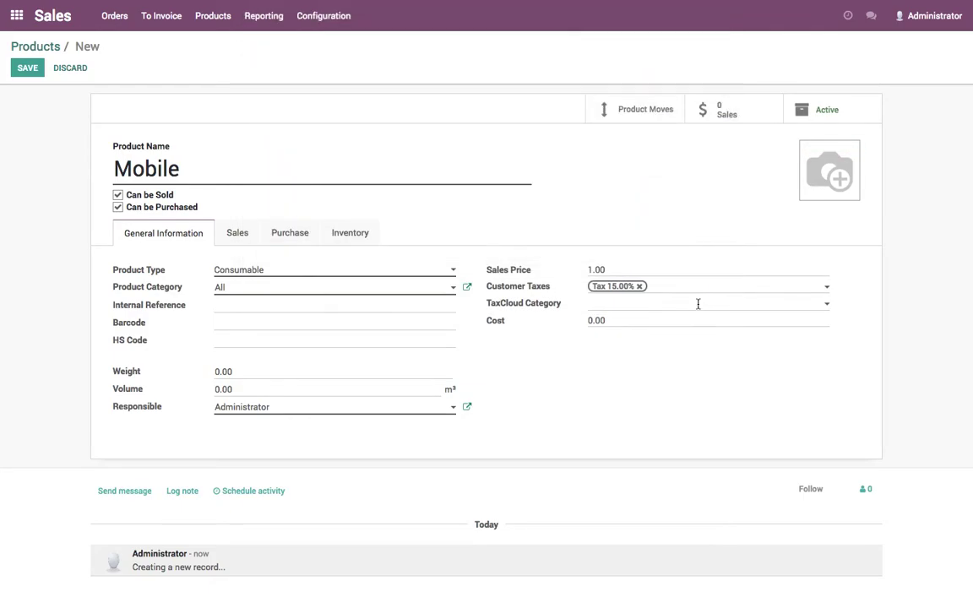
- Set the Mobile's sales price to 850, cost to 500 and weight to 0.5, save it and return to the product list
left_click_drag(631, 267, 467, 271)
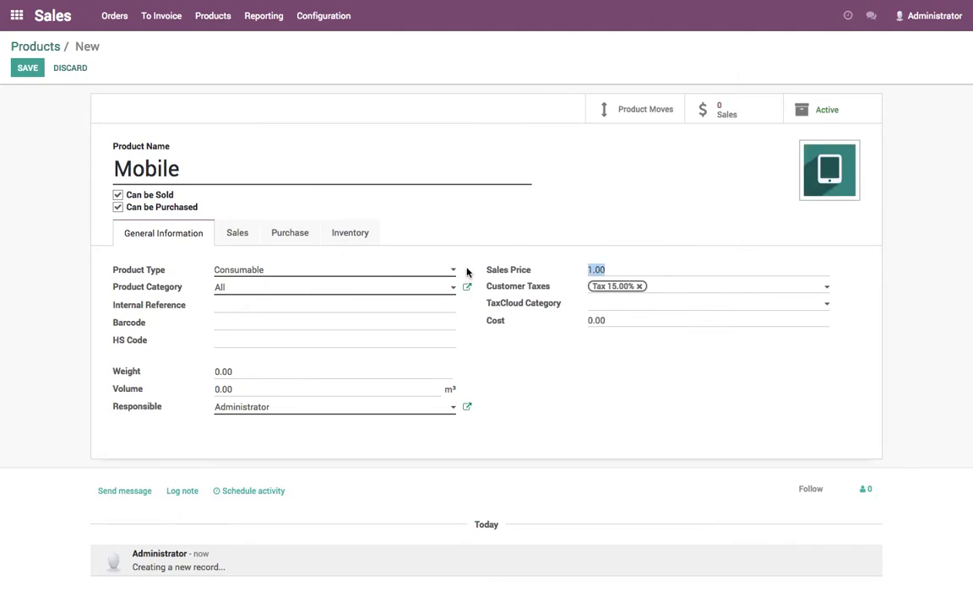
type("8")
left_click_drag(610, 320, 532, 324)
type("50")
left_click_drag(271, 373, 141, 366)
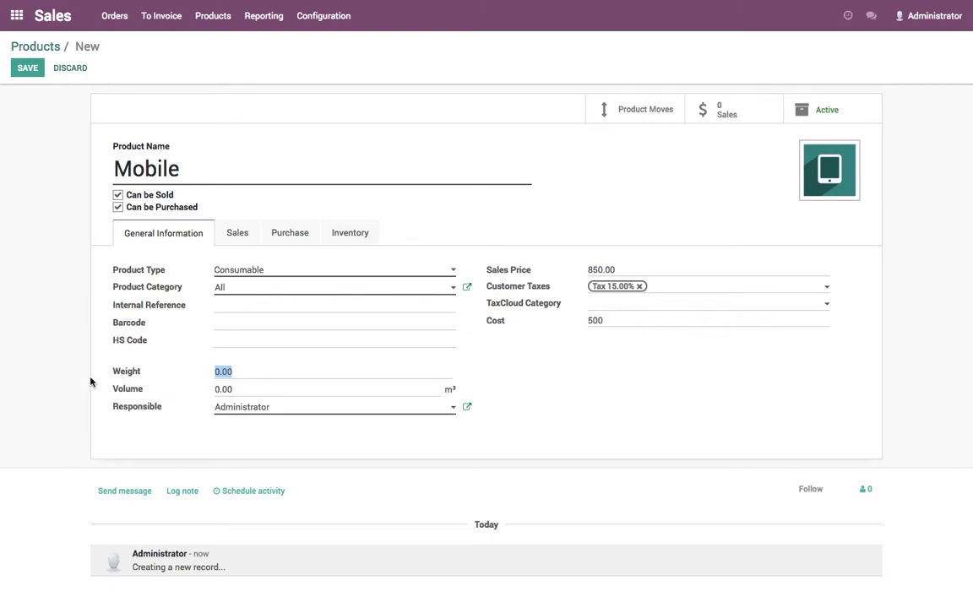
type("1")
key("Tab")
left_click(524, 415)
left_click(37, 75)
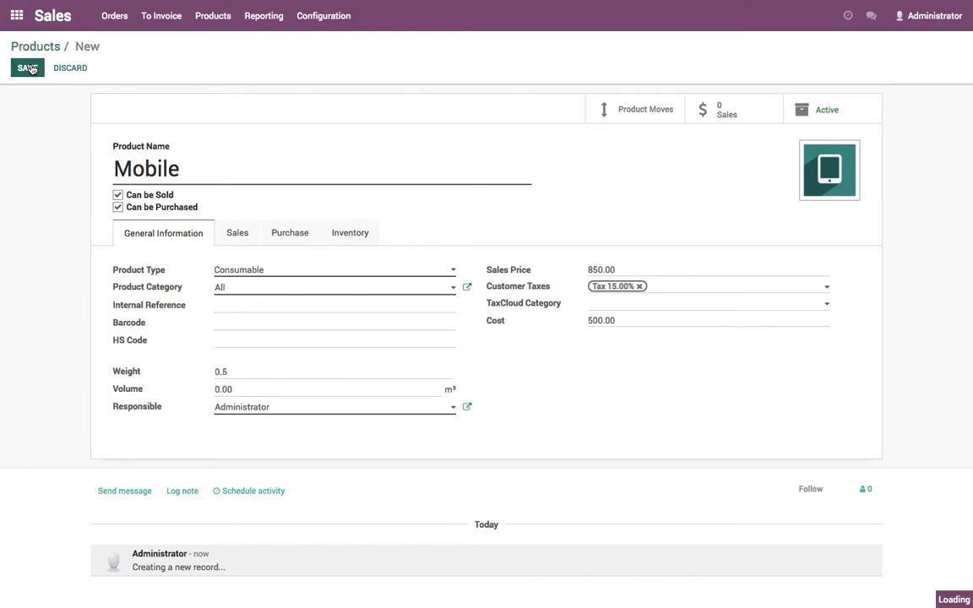
left_click(54, 48)
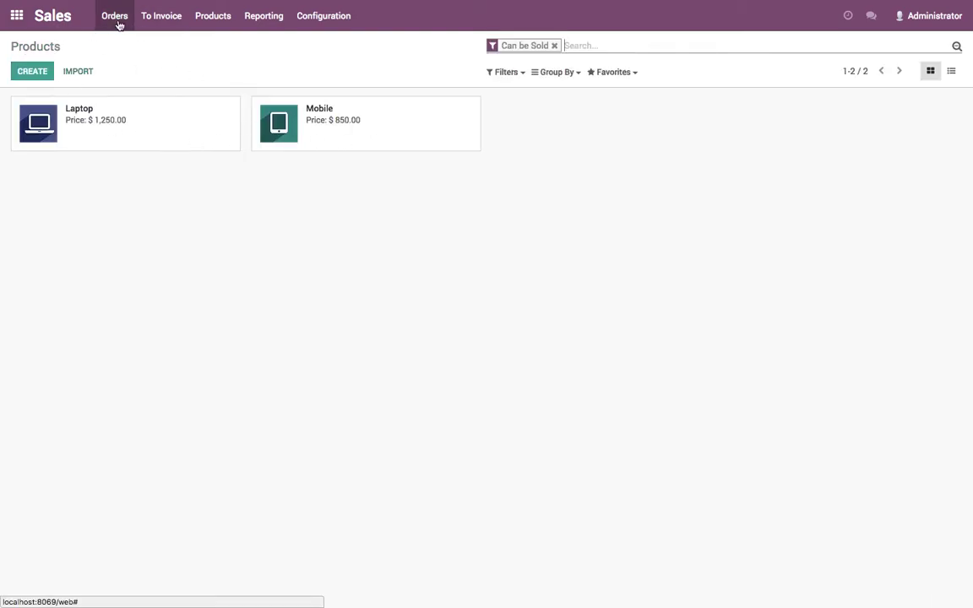
- Open the delivery methods linked to the Shipping Costs option in the Sales settings
left_click(319, 18)
left_click(330, 76)
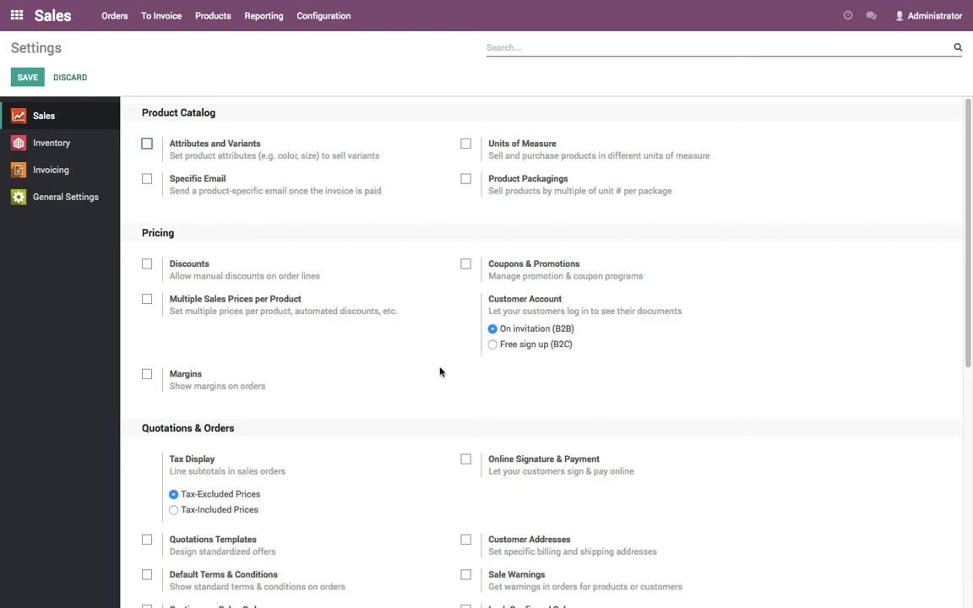
scroll(441, 371, "down", 5)
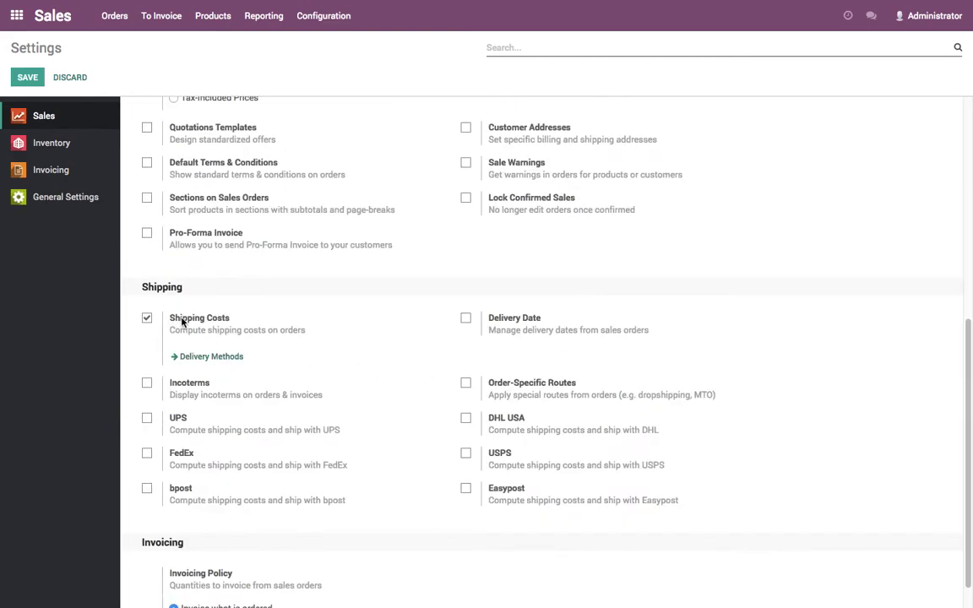
left_click(212, 358)
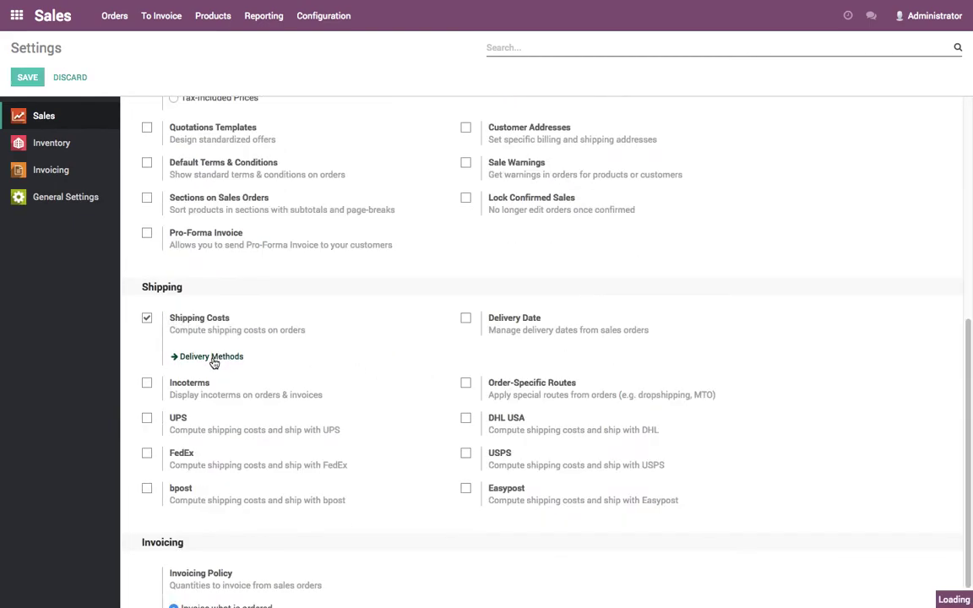
- Edit the Free delivery charges method and rename it Delivery charges
left_click(272, 136)
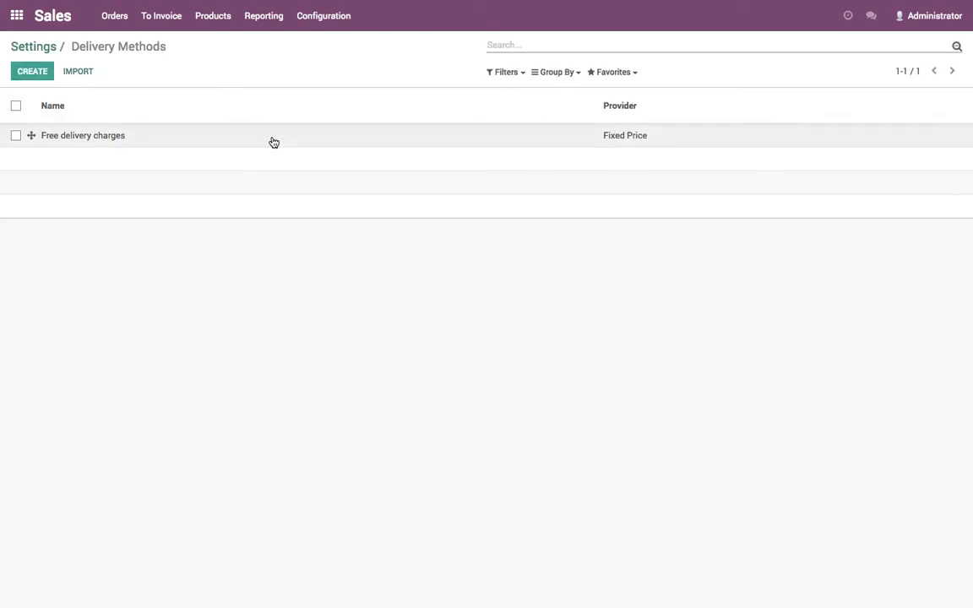
left_click(26, 67)
left_click_drag(173, 168, 0, 172)
type("Delivery charges")
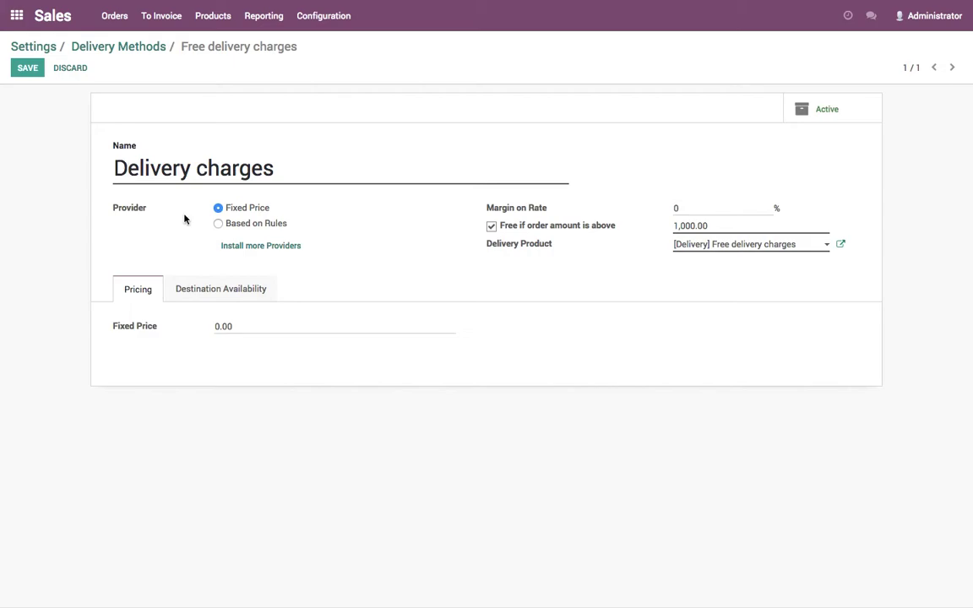
- Give the delivery method a fixed price of 50, make it free for orders above 2000, and save
left_click(220, 208)
left_click(135, 327)
type("500")
left_click_drag(736, 227, 667, 226)
type("2000")
left_click(30, 72)
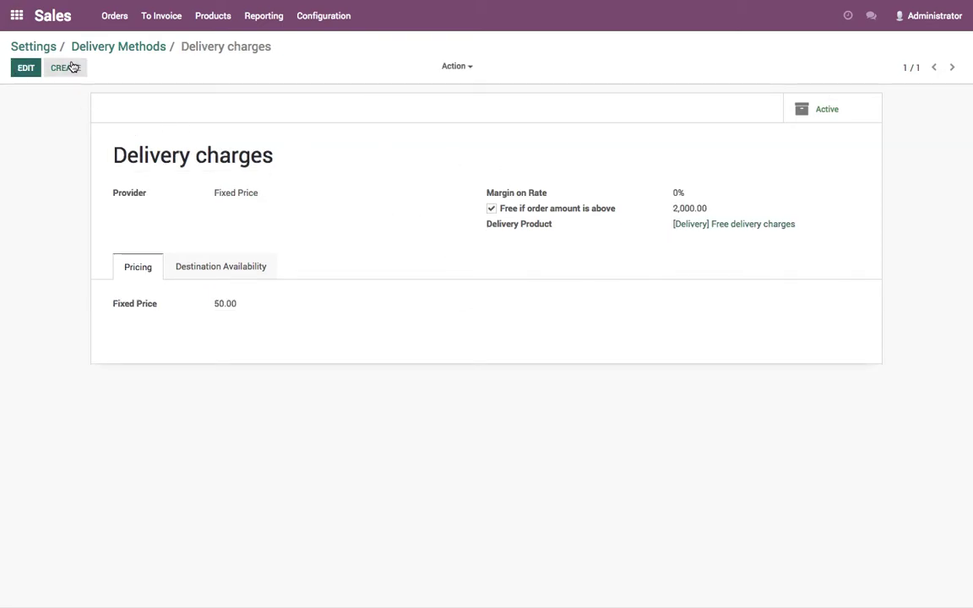
- Start a new quotation for a newly created customer named Customer
left_click(117, 16)
left_click(130, 41)
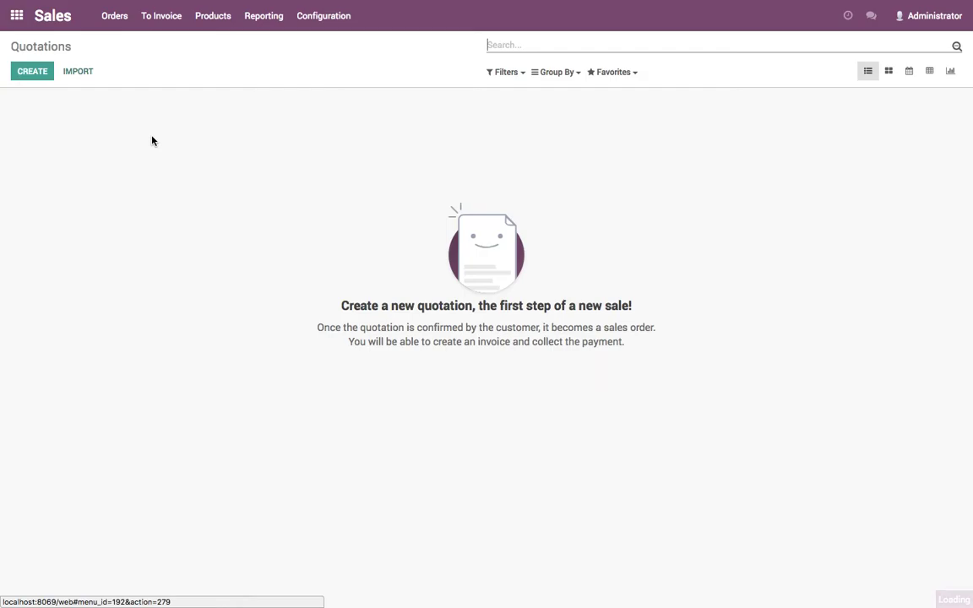
left_click(39, 75)
type("C")
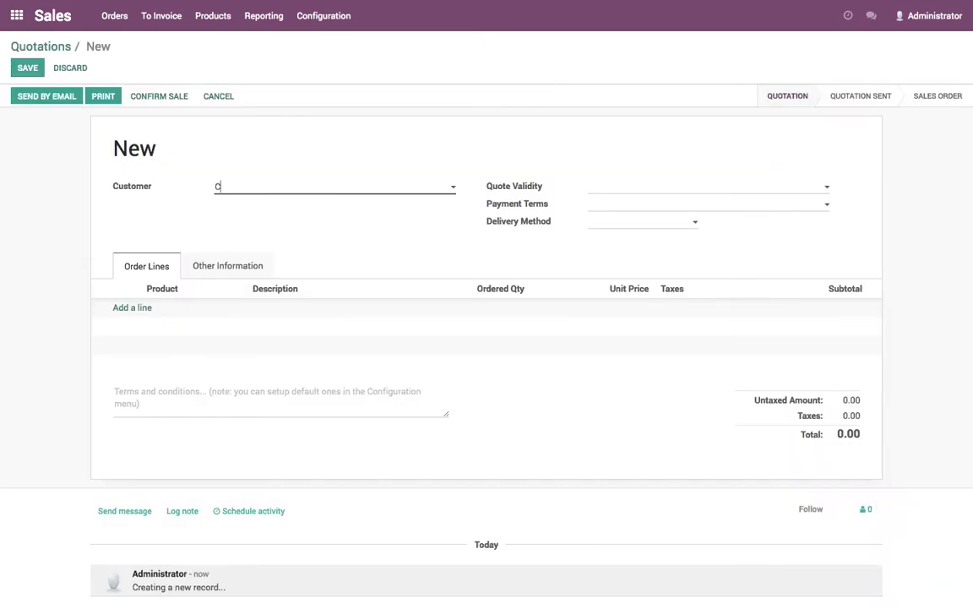
type("ustomer")
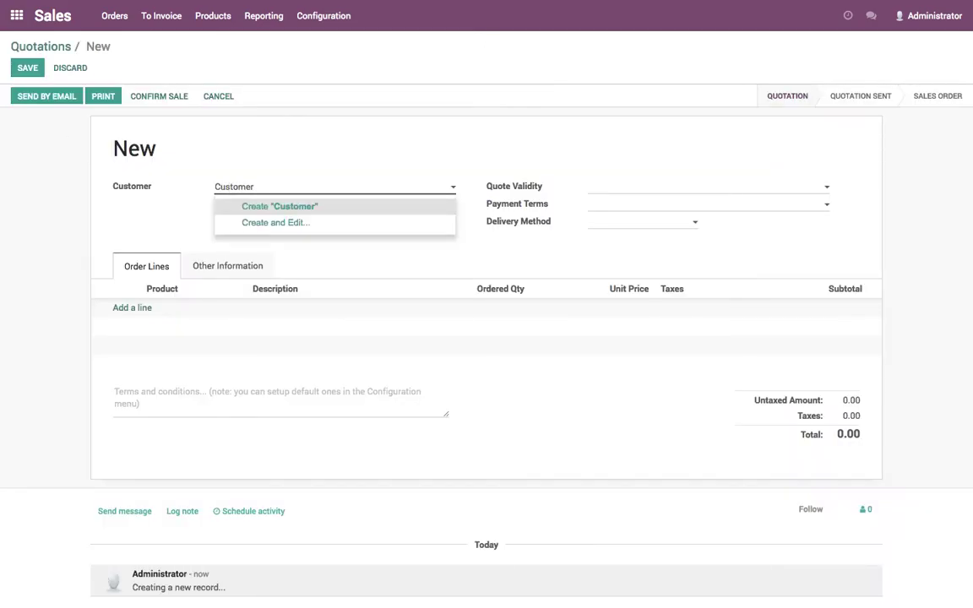
key("Escape")
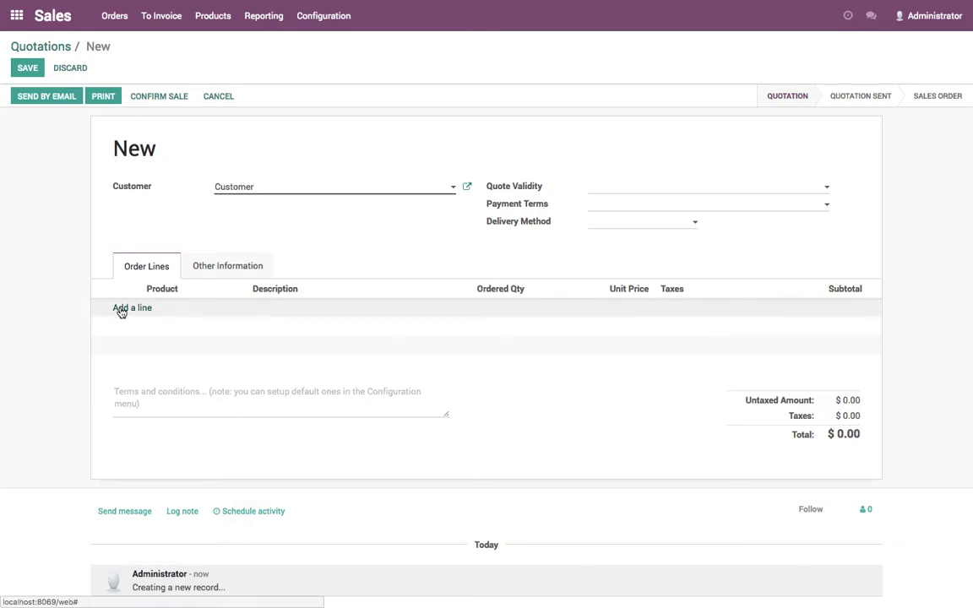
- Add an order line for one Laptop and save the quotation
left_click(126, 308)
left_click(170, 311)
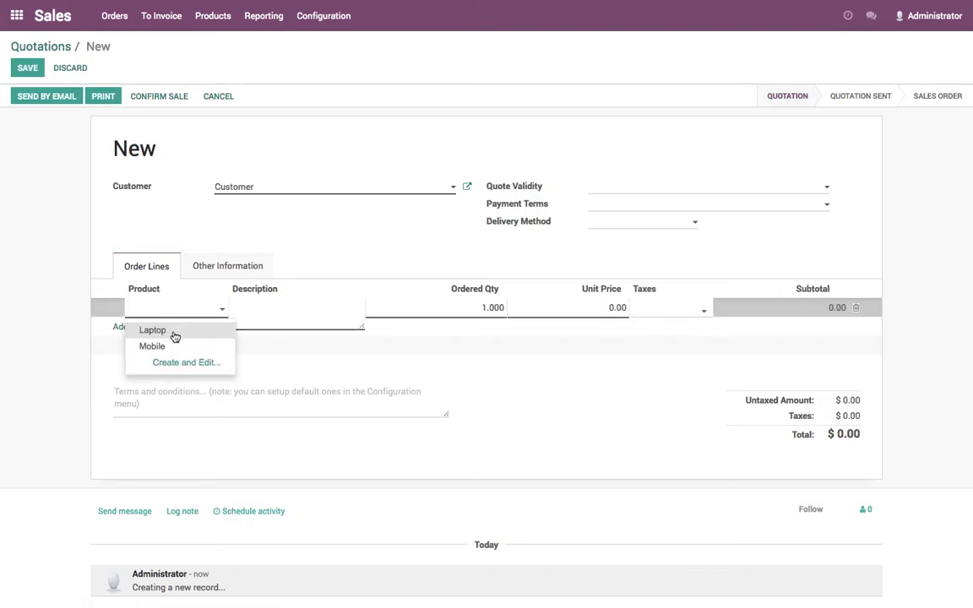
left_click(174, 336)
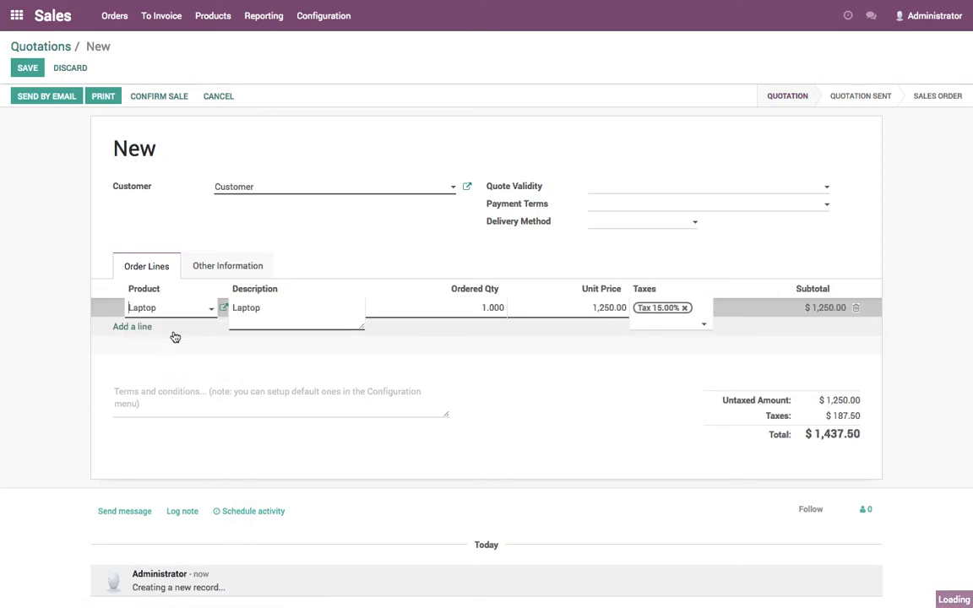
left_click(563, 380)
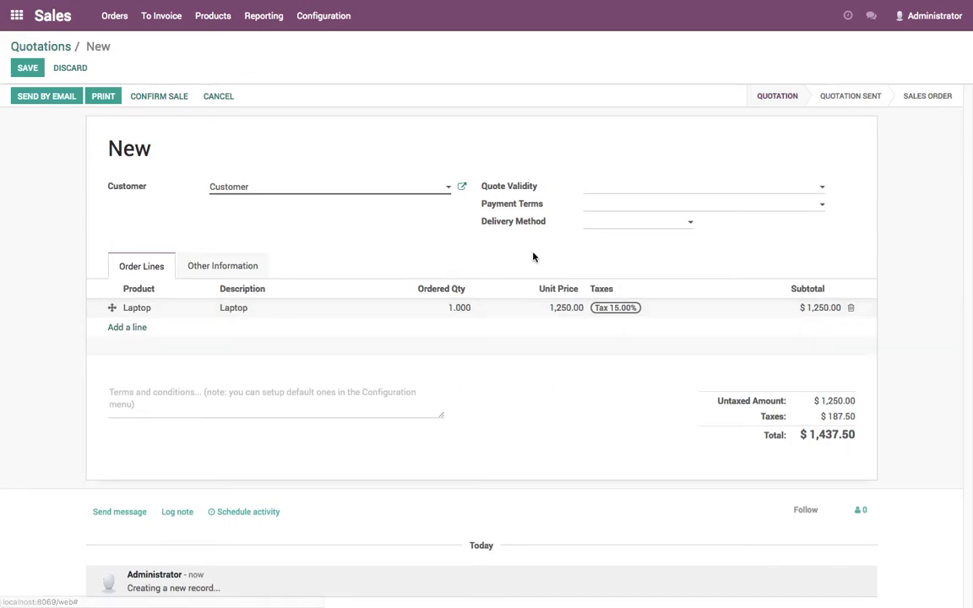
left_click(27, 67)
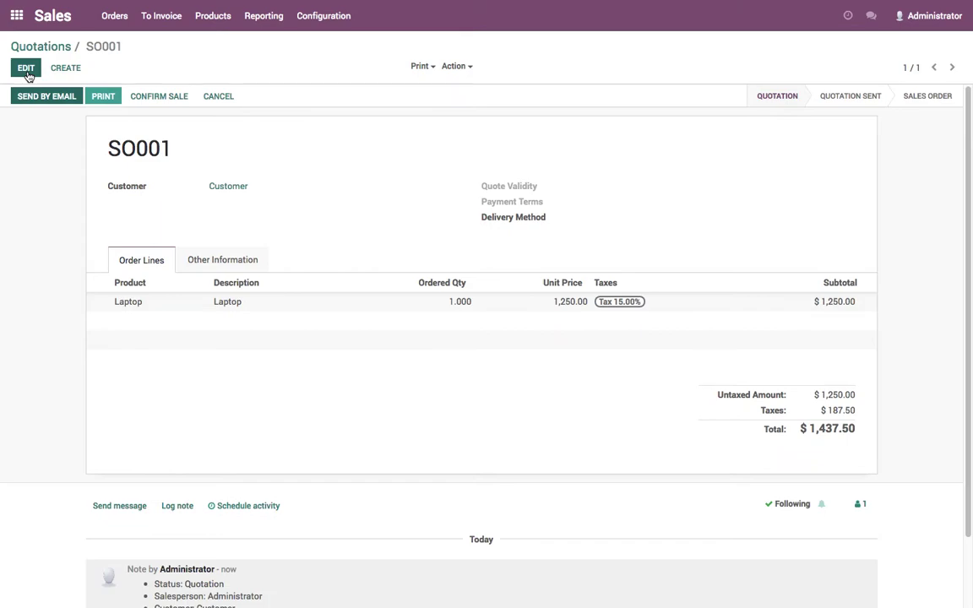
- Edit the quotation to use the Delivery charges delivery method and check its shipping price
left_click(26, 68)
left_click(615, 223)
left_click(621, 243)
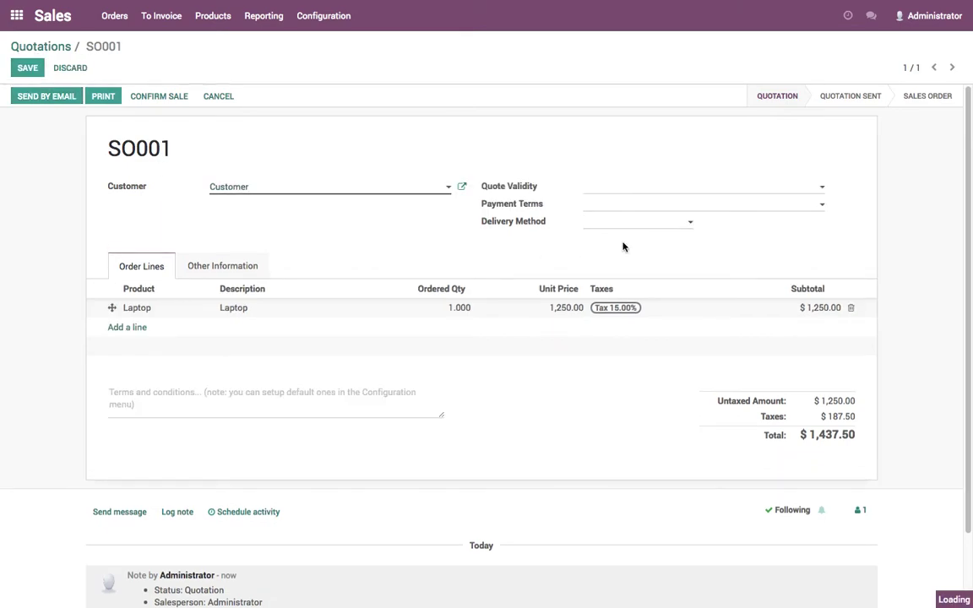
left_click(643, 242)
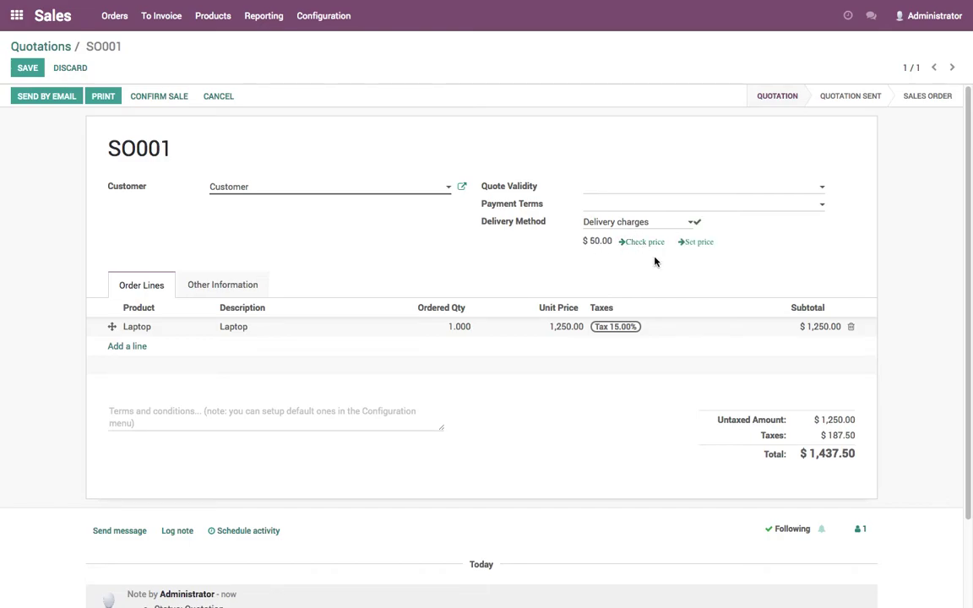
- Add the delivery price as an order line, enter the note "Delivery is not free as total order amount is 1300", and save the quotation
left_click(651, 246)
left_click(695, 242)
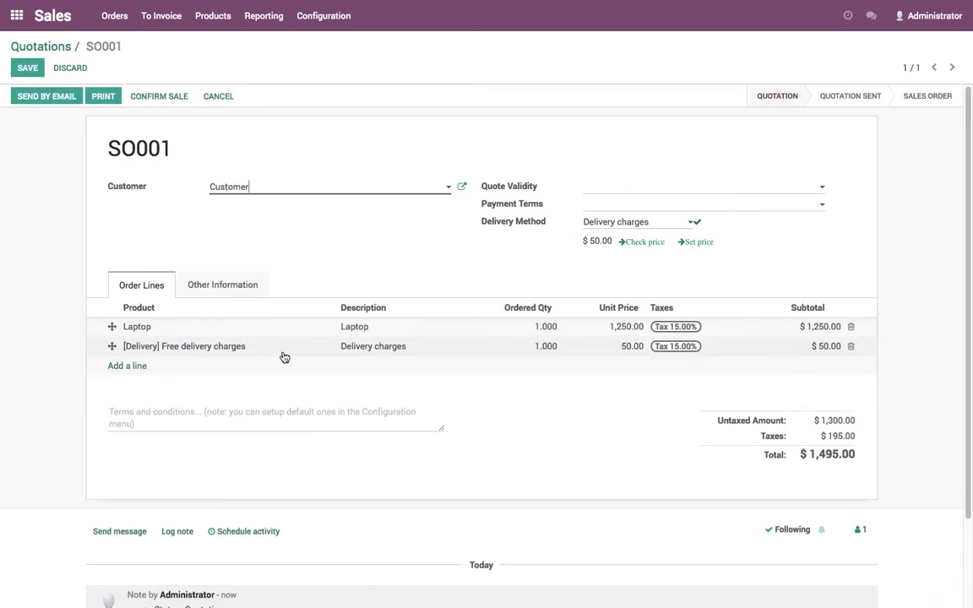
left_click(271, 420)
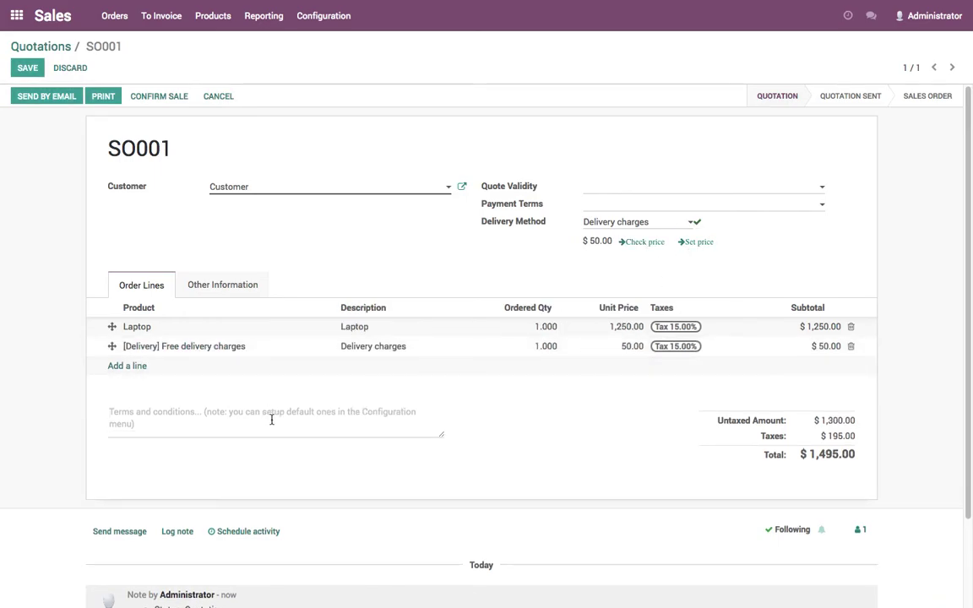
type("D")
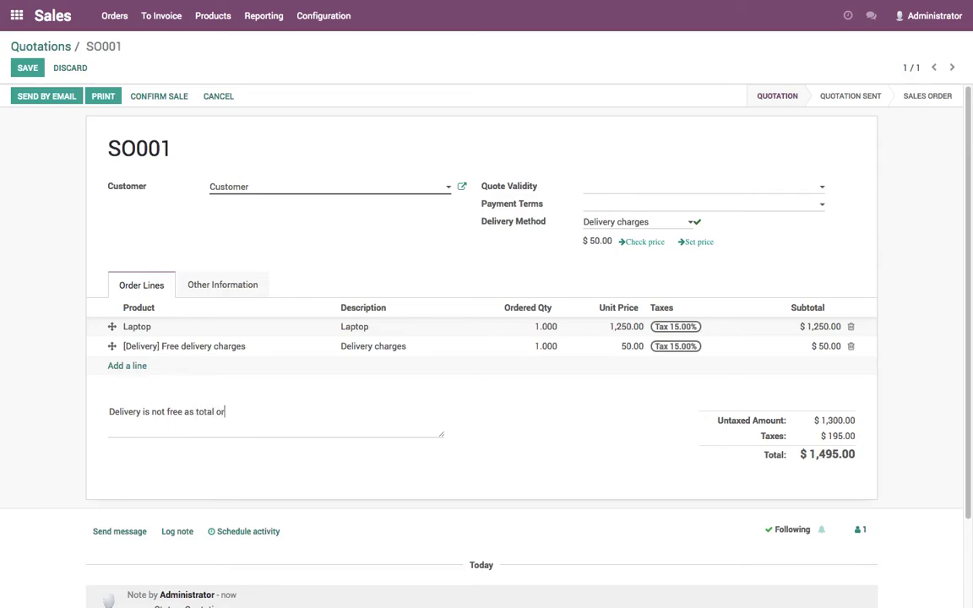
type("amount is 1300")
left_click(26, 69)
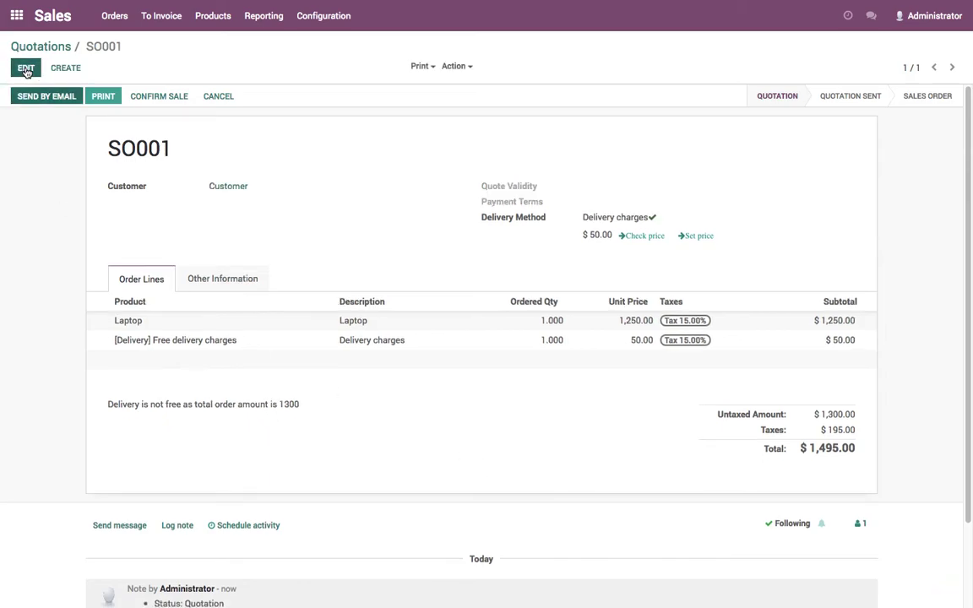
- Edit the quotation's terms note so the order amount reads 1250, and save
left_click(26, 67)
left_click(362, 414)
key("BackSpace")
key("BackSpace")
key("BackSpace")
type("250")
left_click(21, 68)
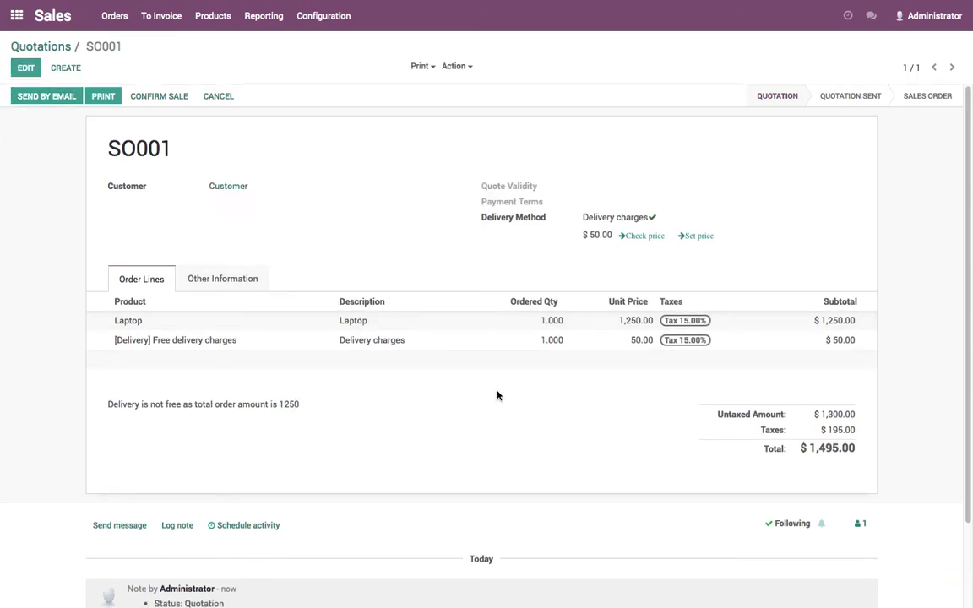
- Create a new quotation for Customer with order lines for one Laptop and one Mobile
left_click(76, 71)
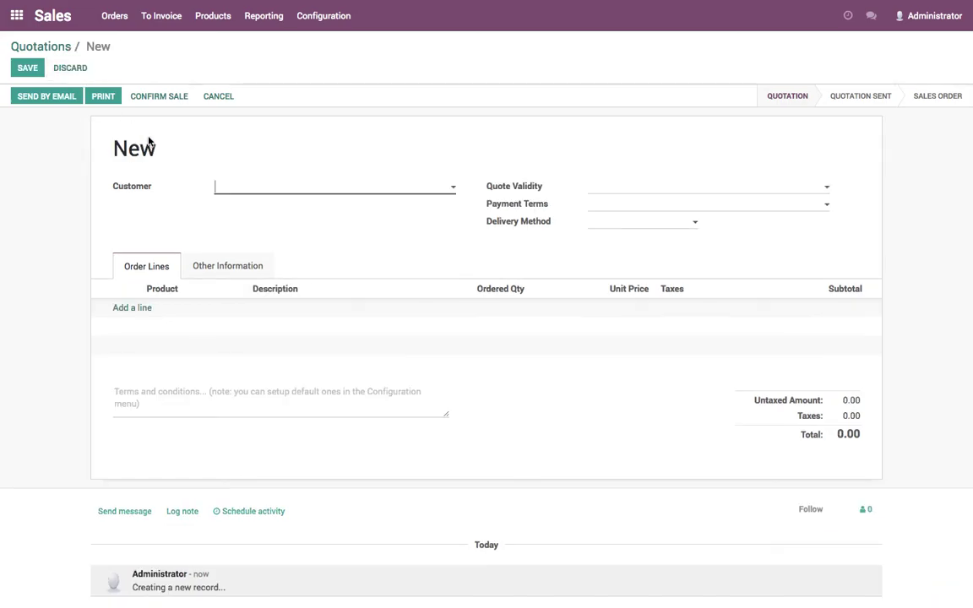
left_click(255, 187)
left_click(260, 206)
left_click(163, 309)
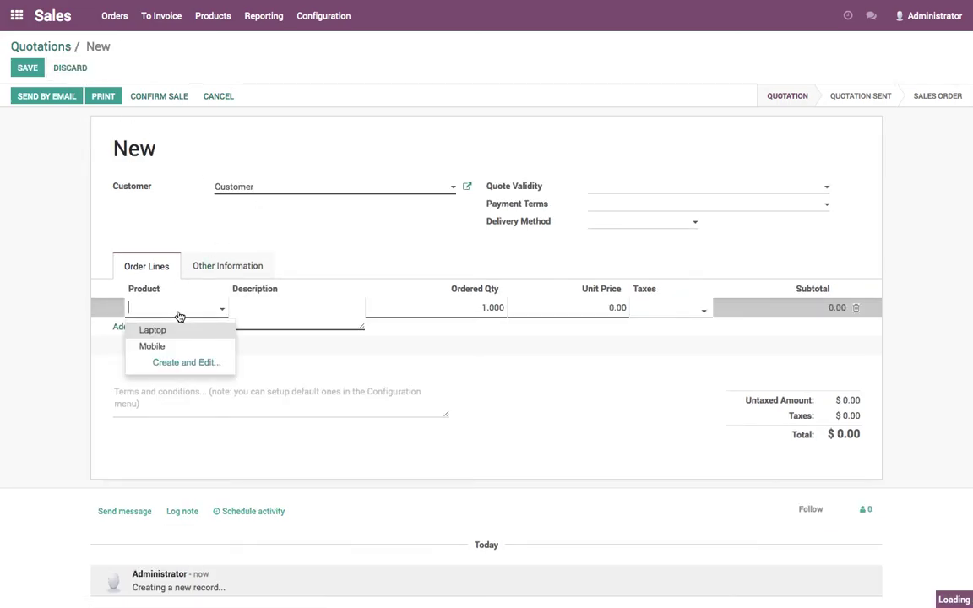
left_click(184, 337)
left_click(139, 328)
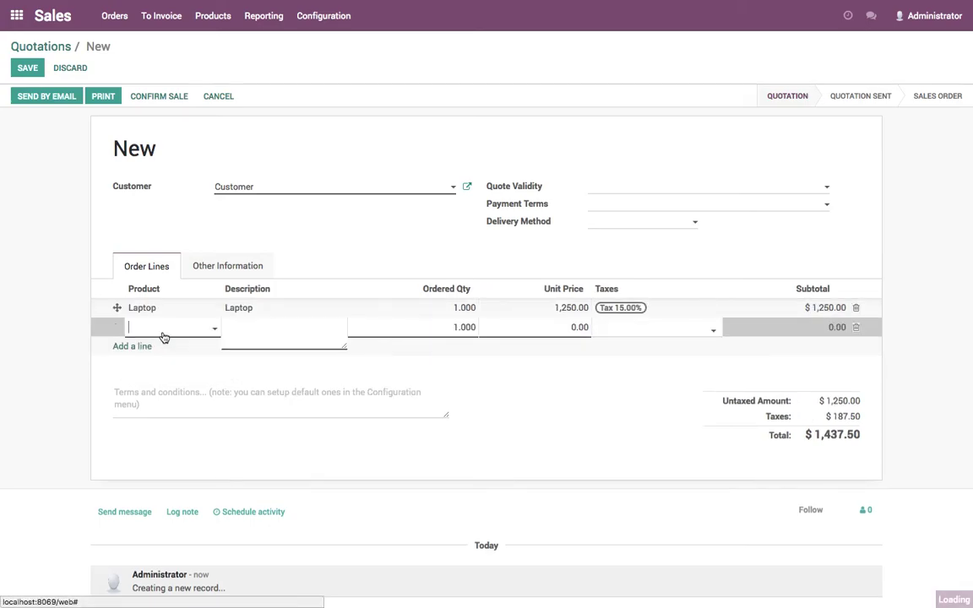
left_click(167, 350)
left_click(160, 330)
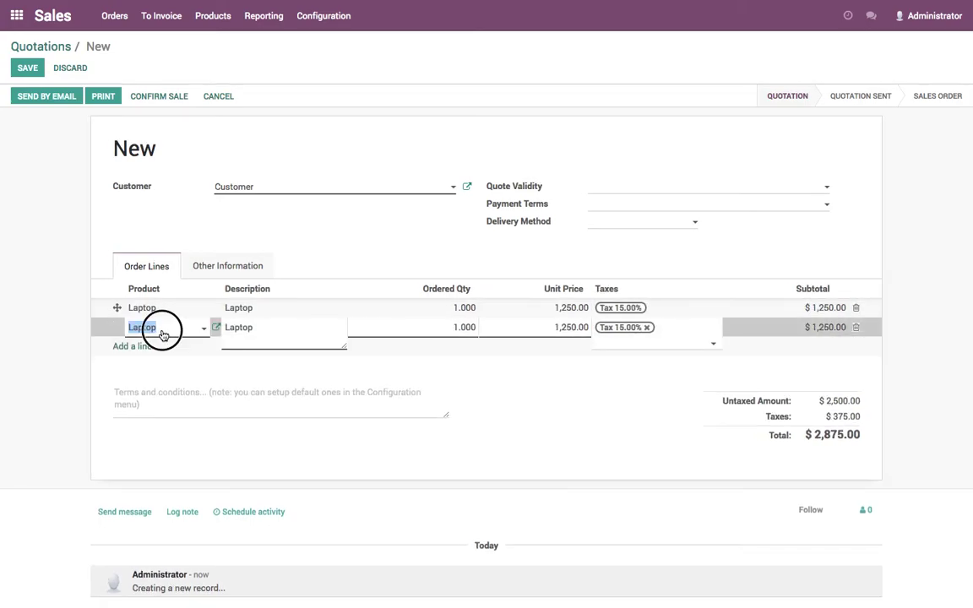
left_click(169, 366)
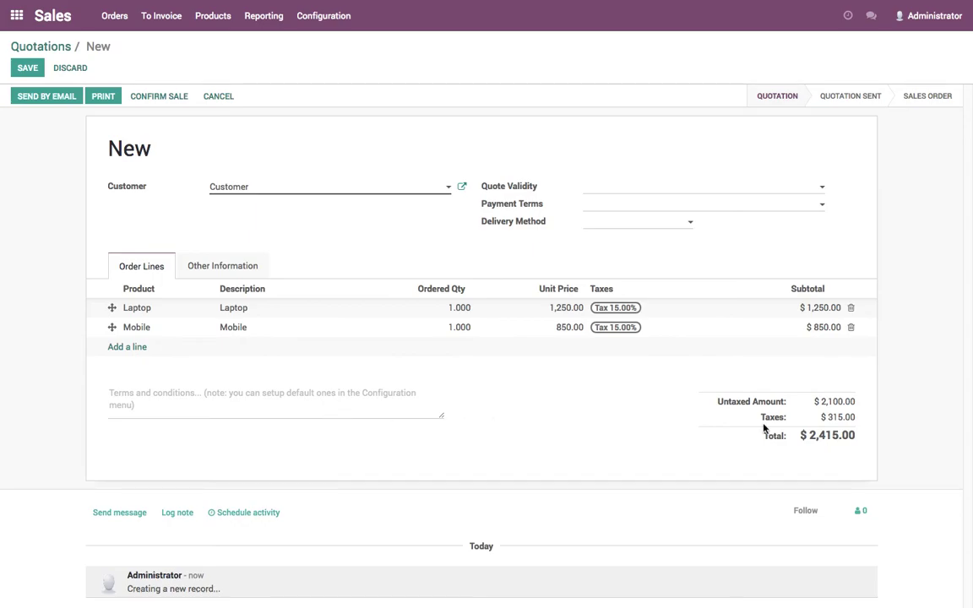
- Set the delivery method to Delivery charges, apply its price as an order line, and save the quotation
left_click_drag(823, 403, 852, 401)
left_click(609, 224)
left_click(609, 242)
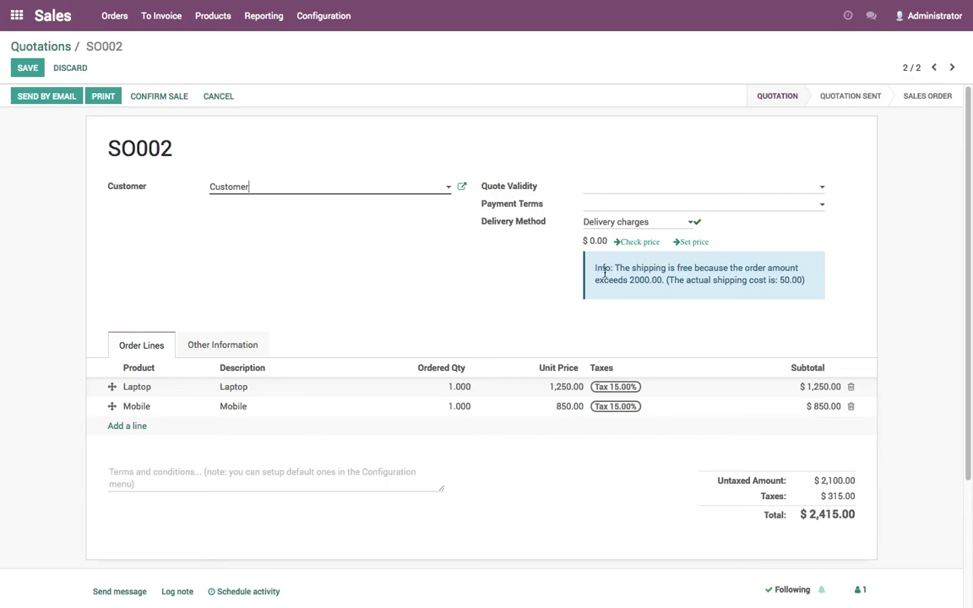
left_click_drag(594, 267, 777, 288)
left_click(691, 242)
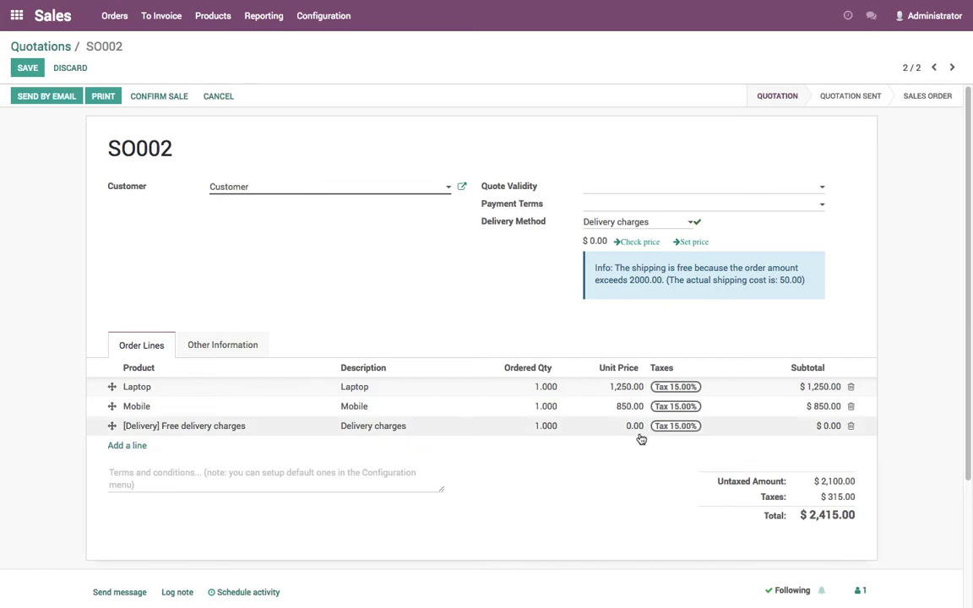
left_click(32, 69)
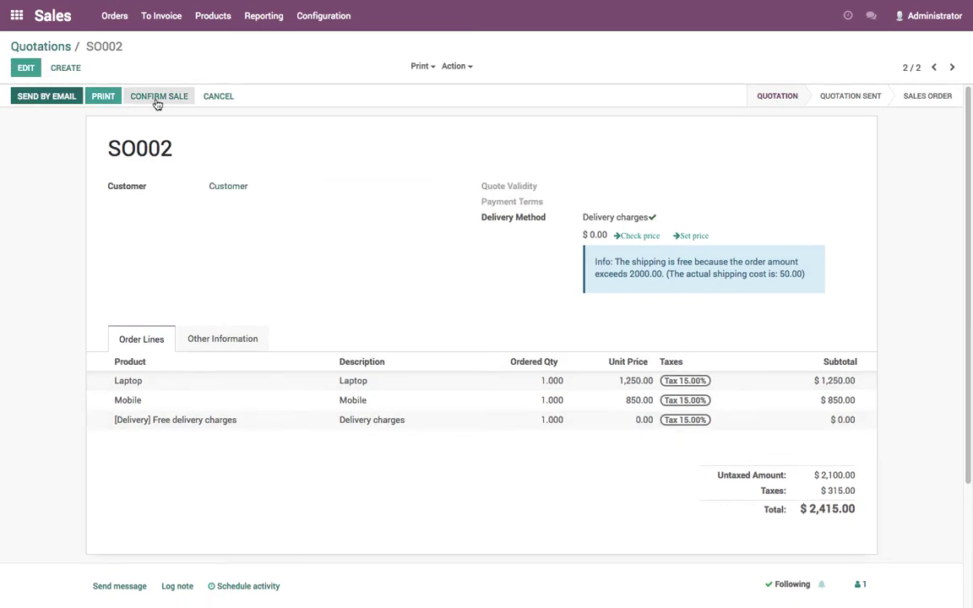
- Start printing the quotation, choose the second document layout, upload a company logo image, and save the layout
left_click(104, 98)
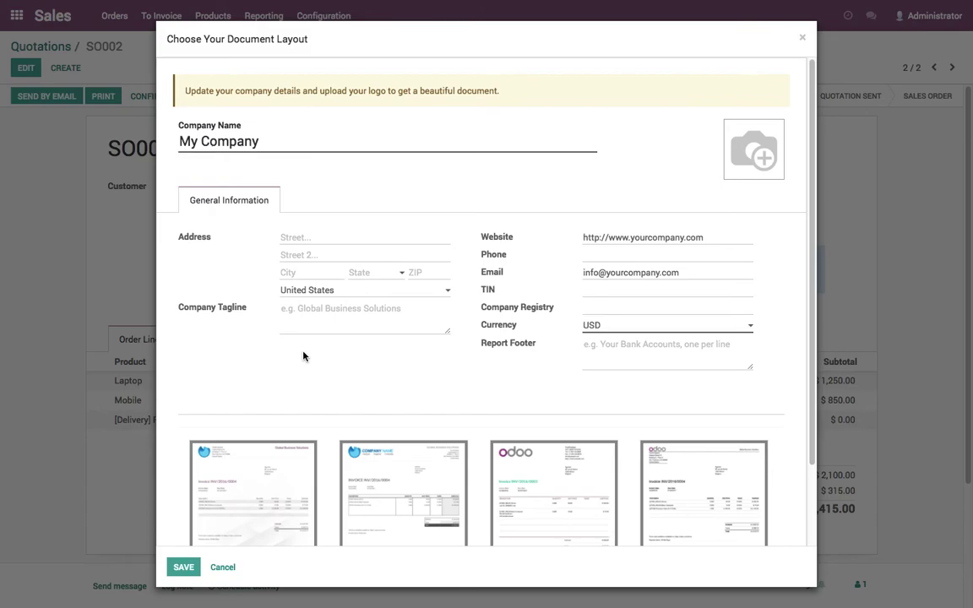
scroll(434, 393, "down", 2)
left_click(433, 392)
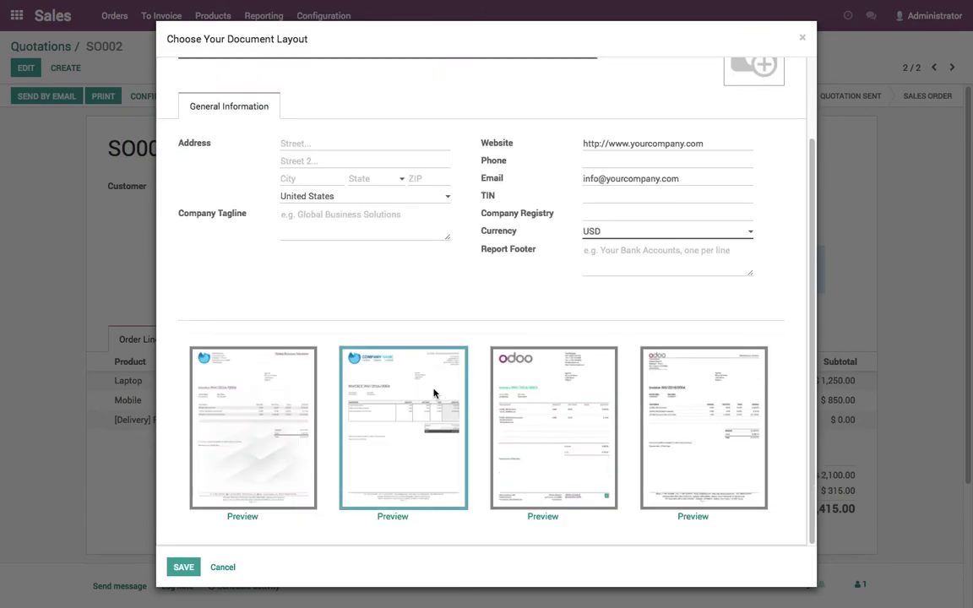
scroll(347, 184, "up", 2)
left_click(732, 128)
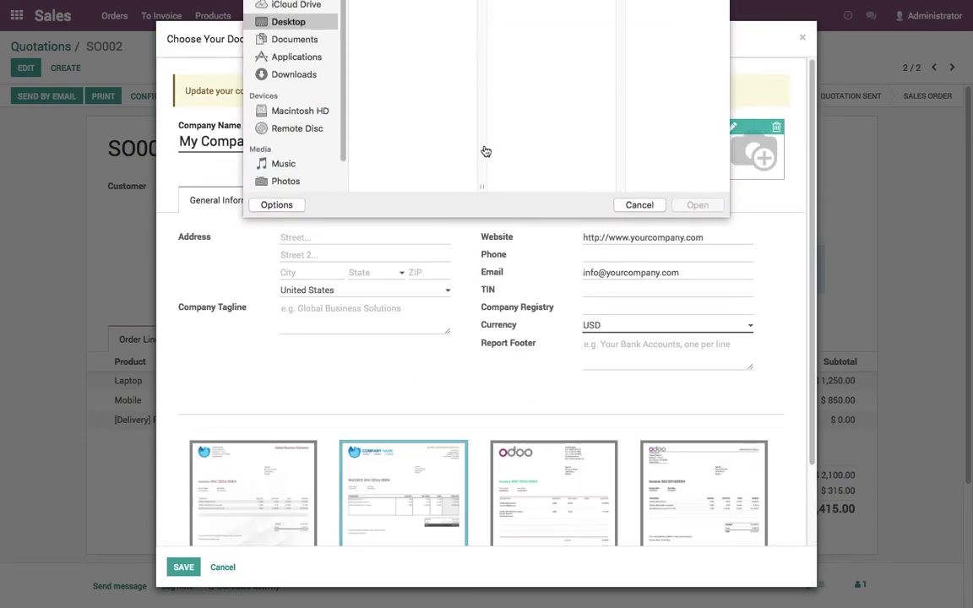
left_click(381, 132)
left_click(698, 303)
scroll(242, 453, "down", 1)
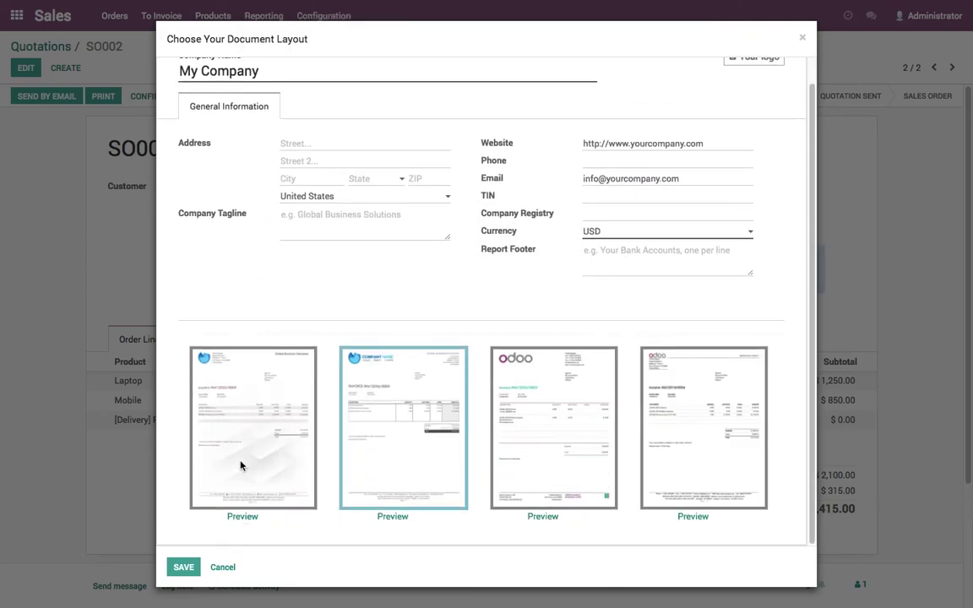
left_click(183, 566)
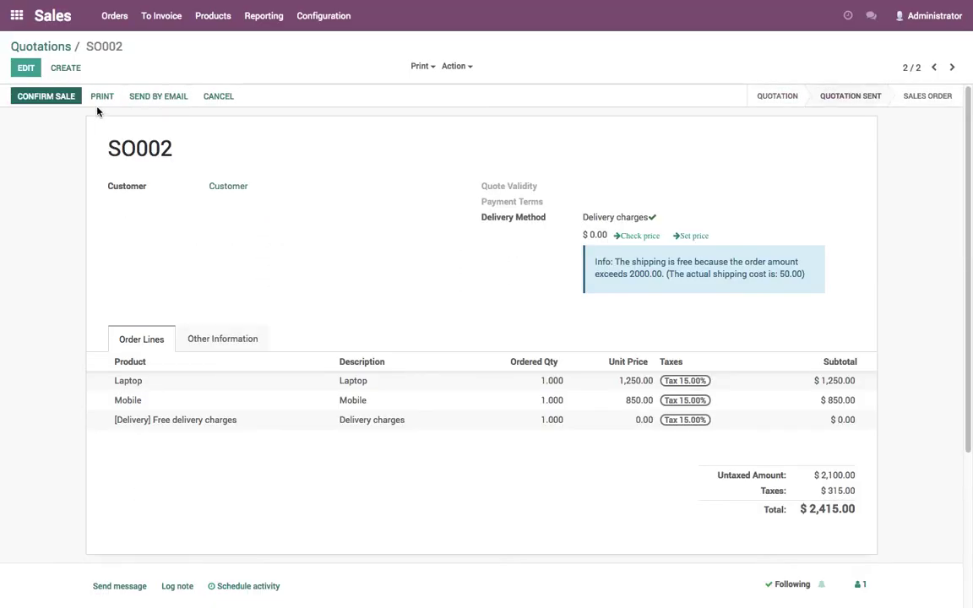
- Print quotation SO002 and open the downloaded PDF to examine its delivery charges line and totals
left_click(100, 98)
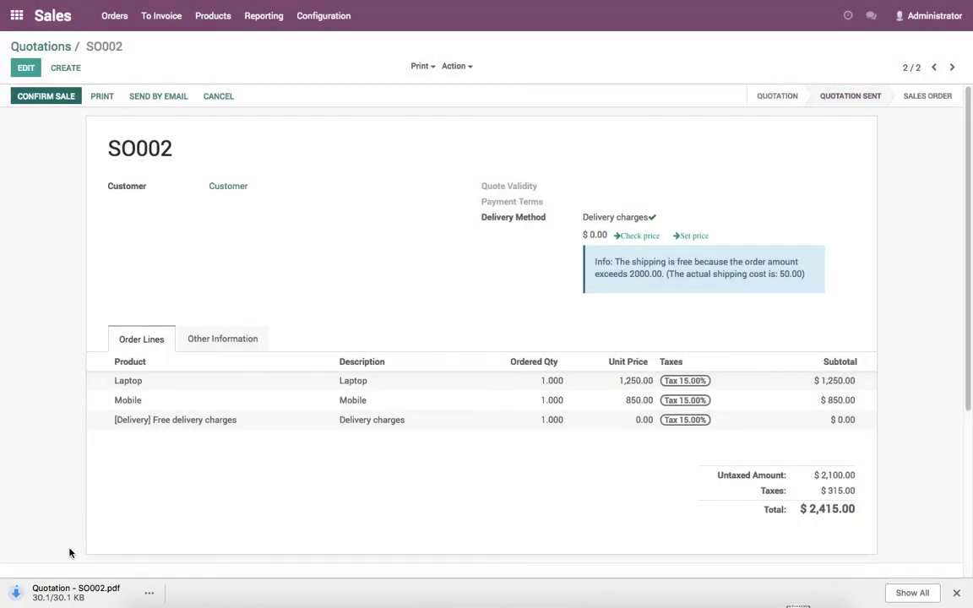
left_click(68, 591)
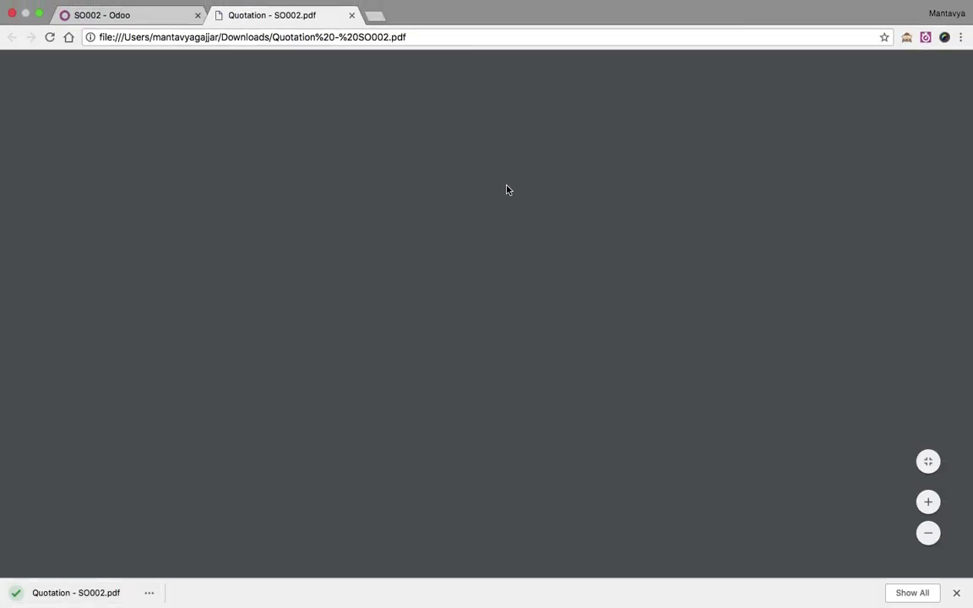
key("ctrl+super+f")
scroll(506, 189, "down", 1)
left_click_drag(239, 321, 727, 321)
left_click(661, 352)
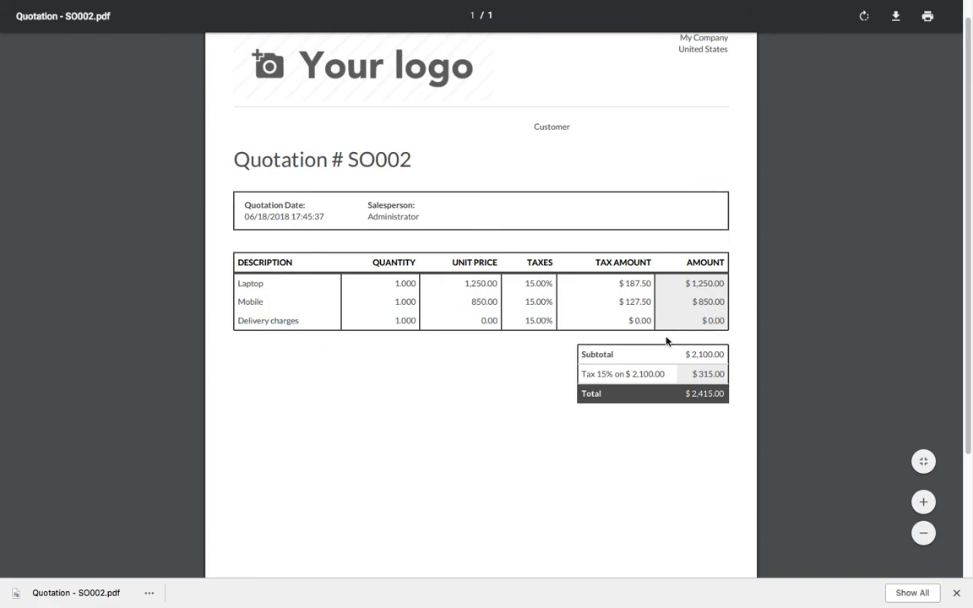
- Return to Odoo, open quotation SO001 from the quotations list, and print it
left_click(156, 30)
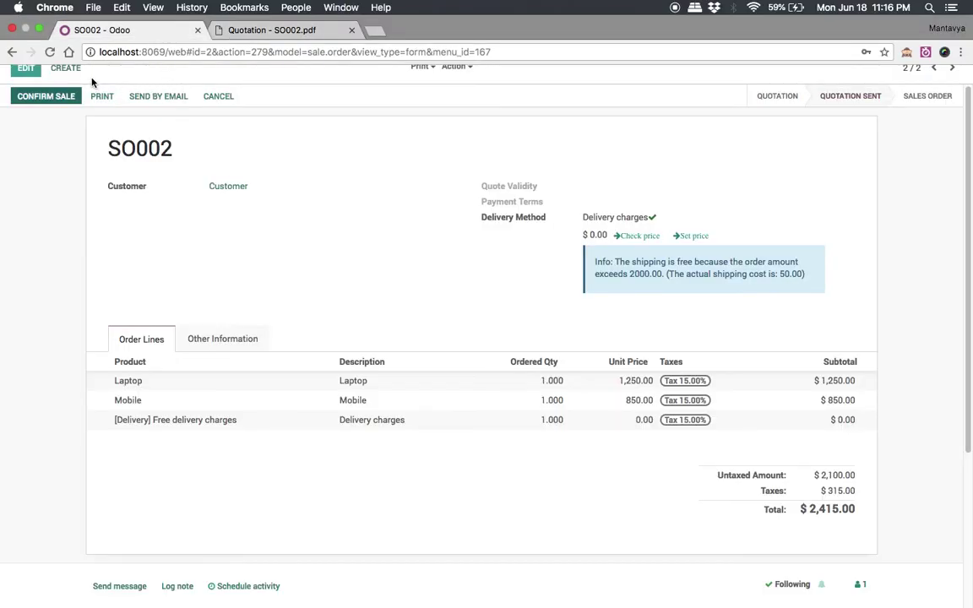
left_click(34, 43)
left_click(190, 137)
left_click(34, 43)
left_click(81, 163)
left_click(103, 97)
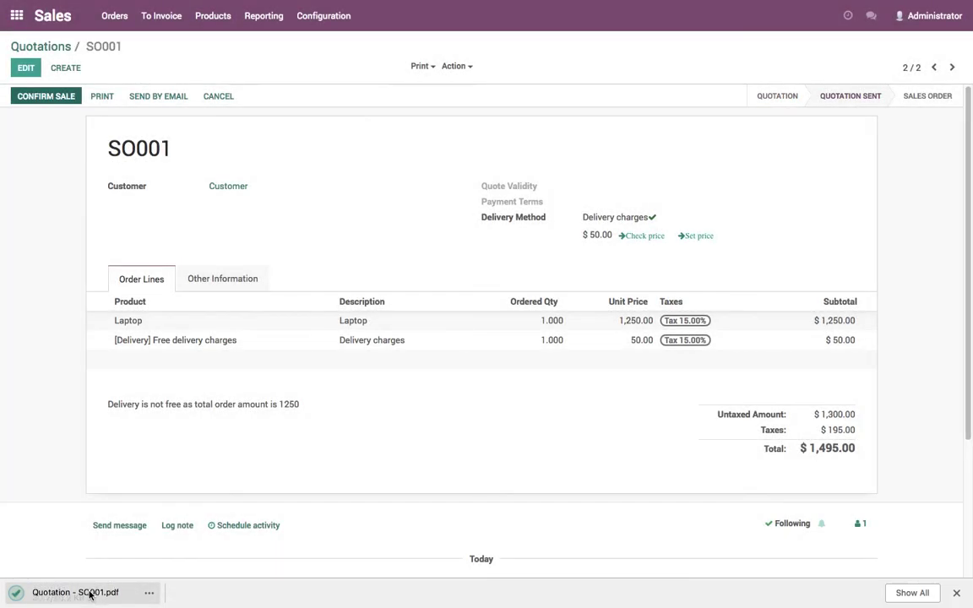
- Open the downloaded Quotation - SO001.pdf and examine its delivery charges line
left_click(32, 591)
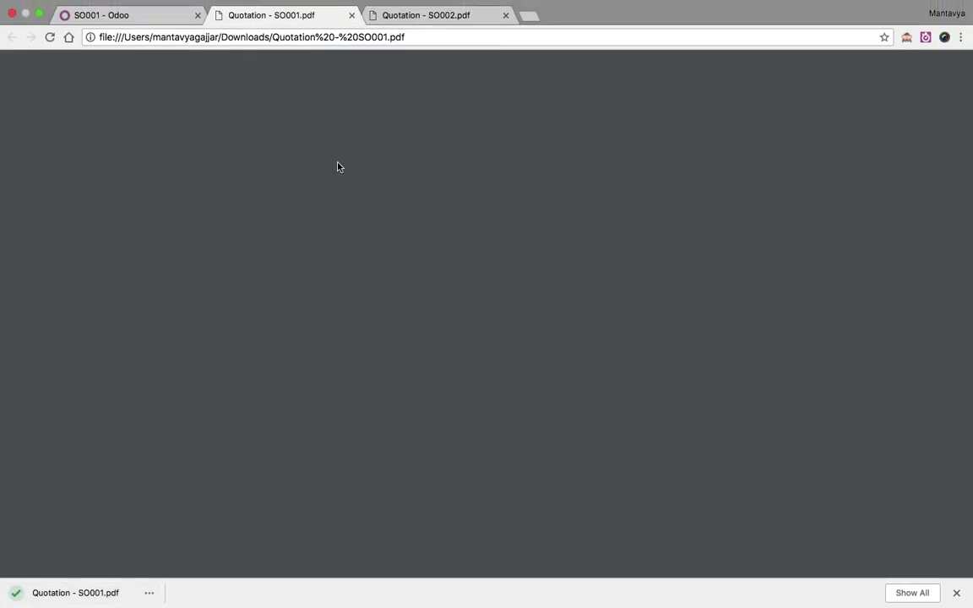
left_click_drag(236, 323, 361, 323)
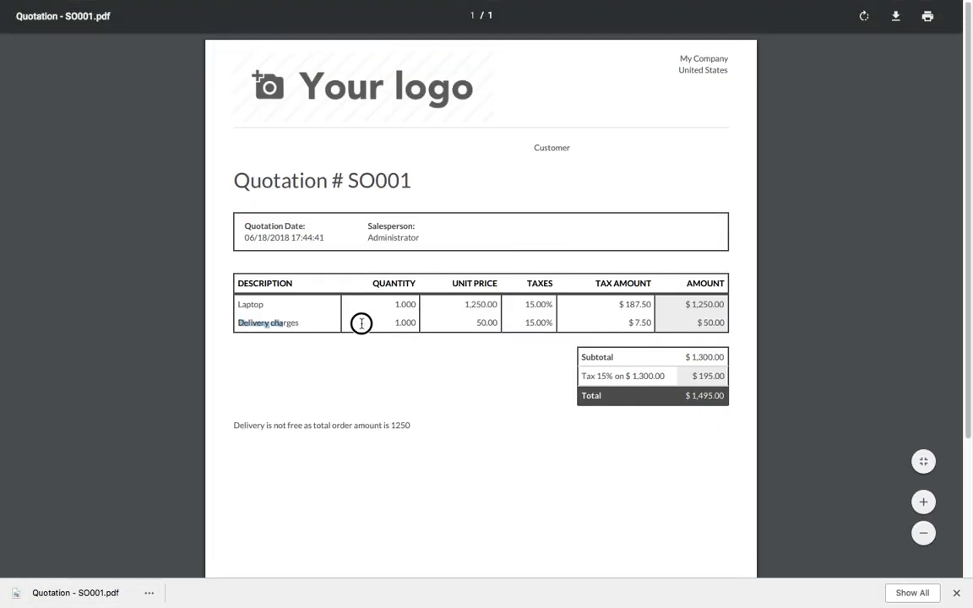
left_click_drag(725, 324, 494, 387)
left_click(495, 388)
mouse_move(170, 4)
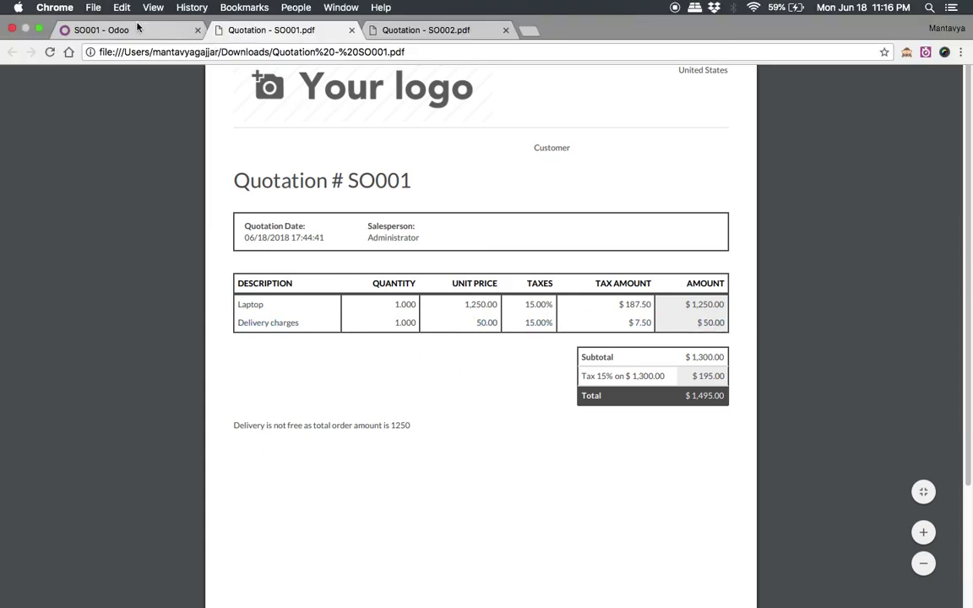